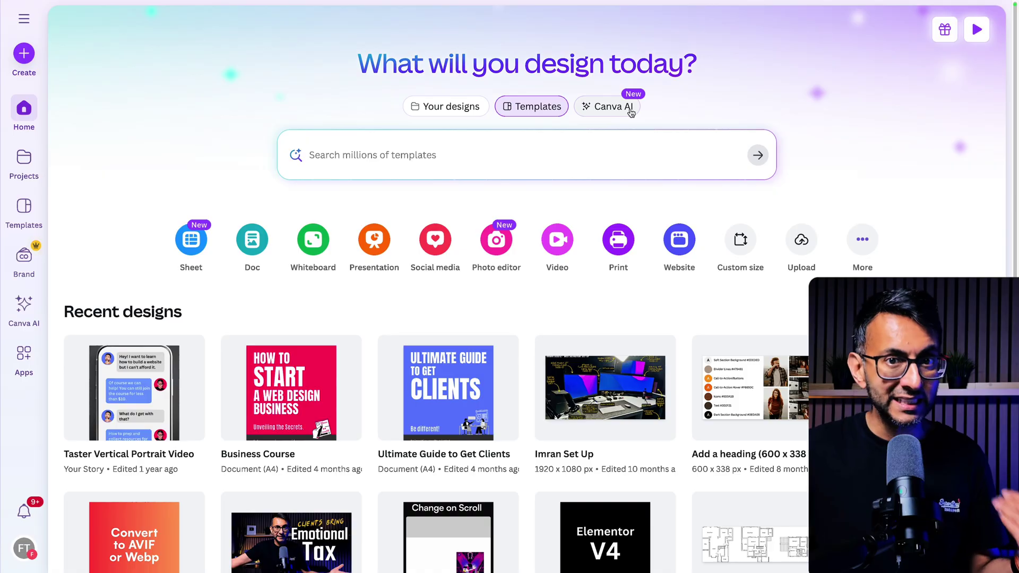
Step: Switch the Canva home page to Canva AI prompting
click(630, 113)
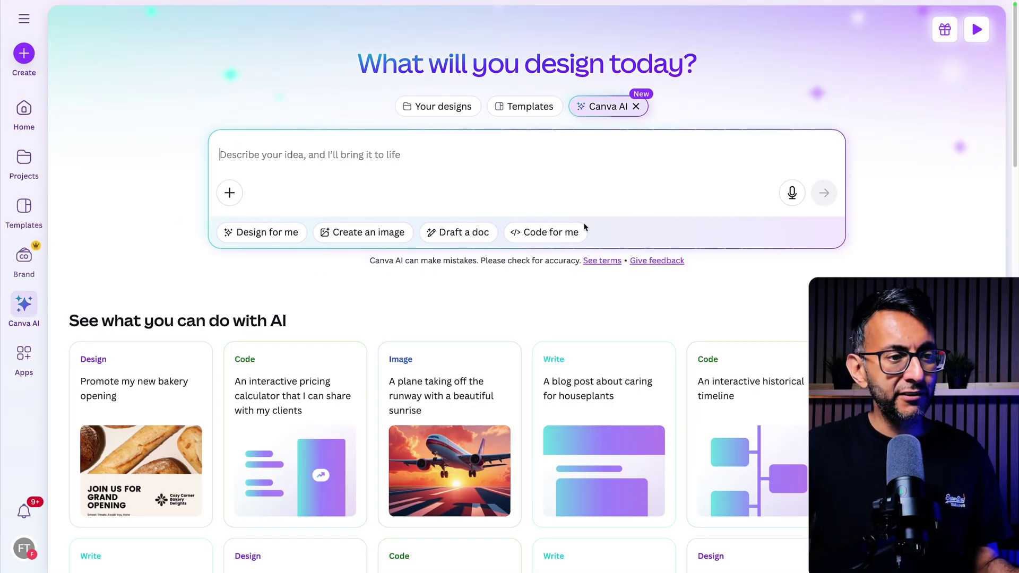
scroll(584, 228, down, 6)
scroll(661, 275, up, 5)
scroll(664, 269, up, 1)
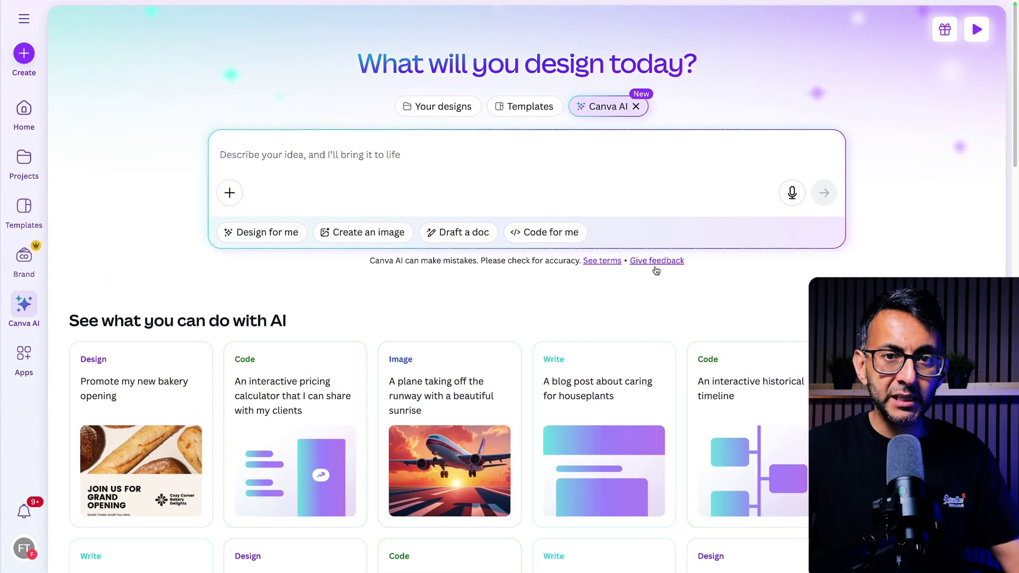
Step: Choose Code for me and browse the code example prompts
click(558, 238)
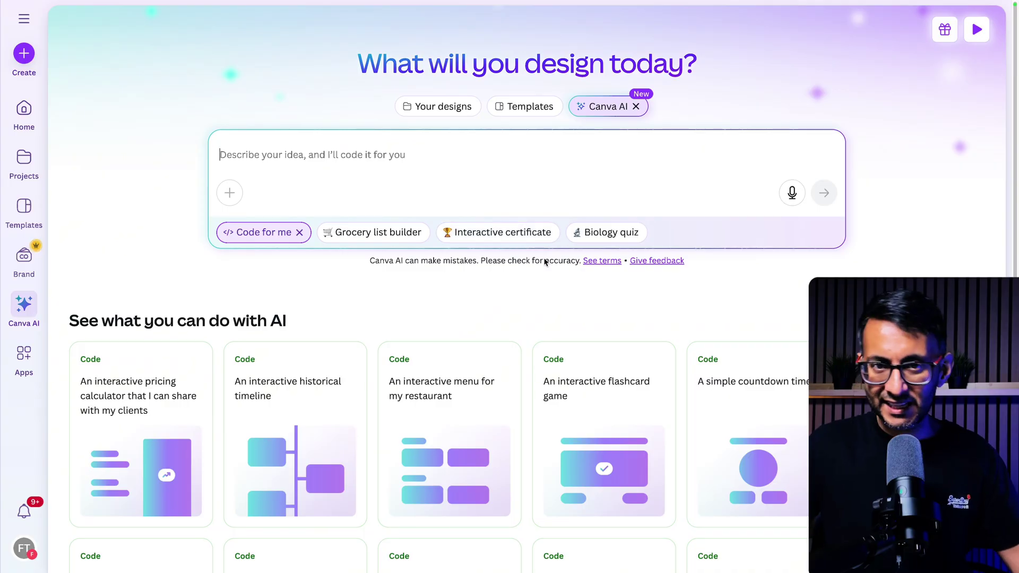
scroll(547, 278, down, 1)
scroll(546, 279, down, 2)
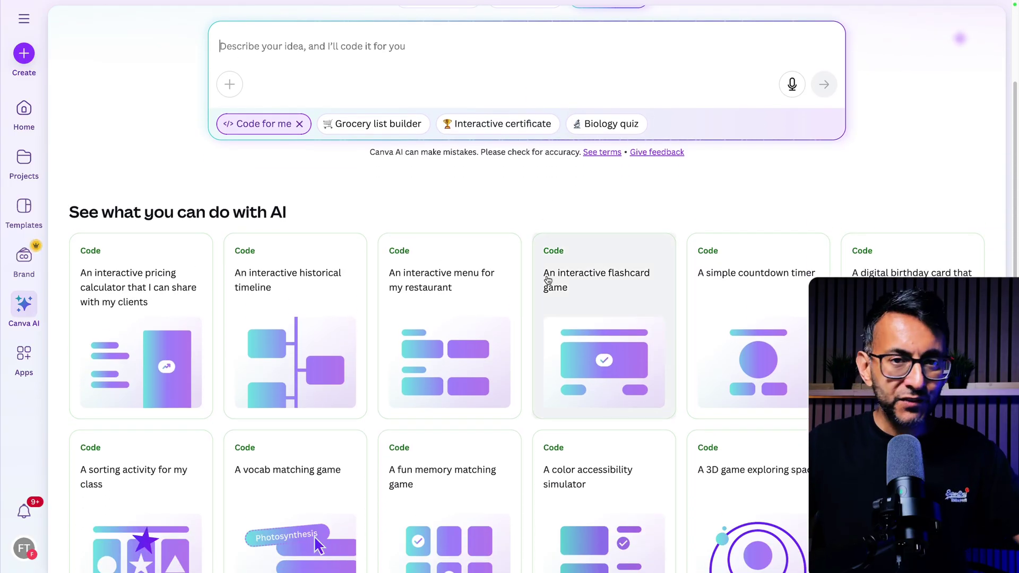
scroll(547, 280, down, 2)
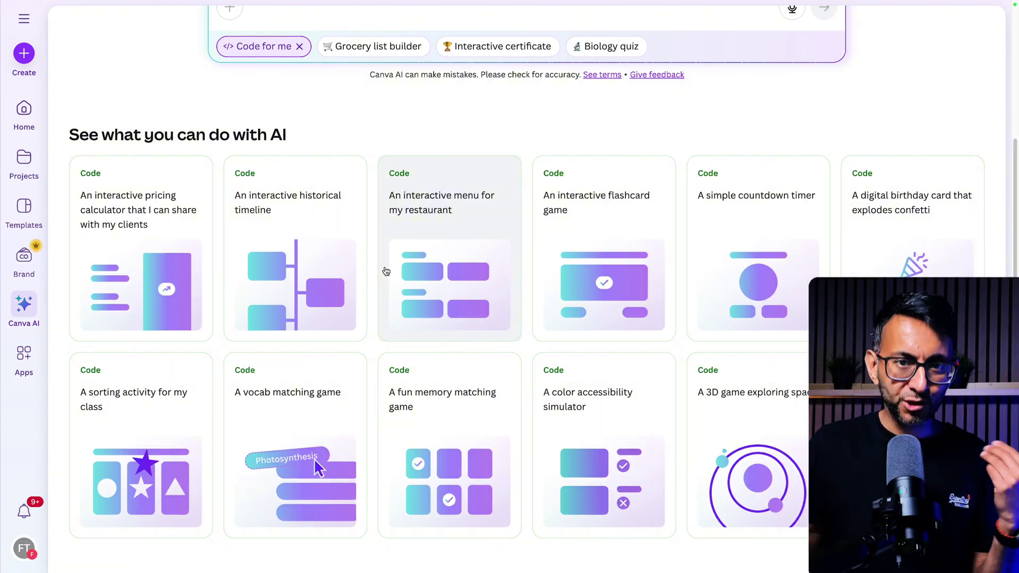
scroll(603, 420, down, 1)
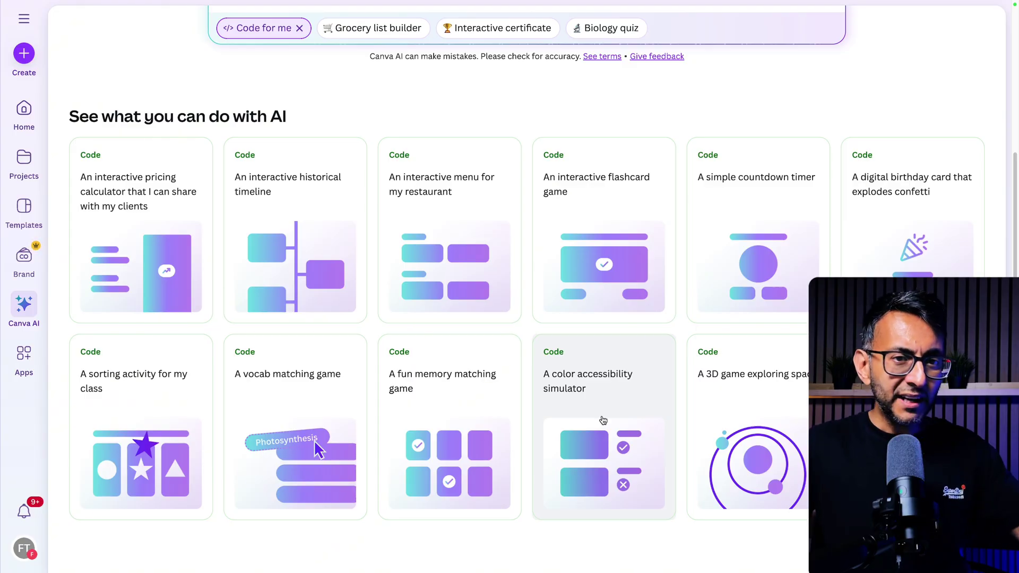
scroll(603, 412, up, 4)
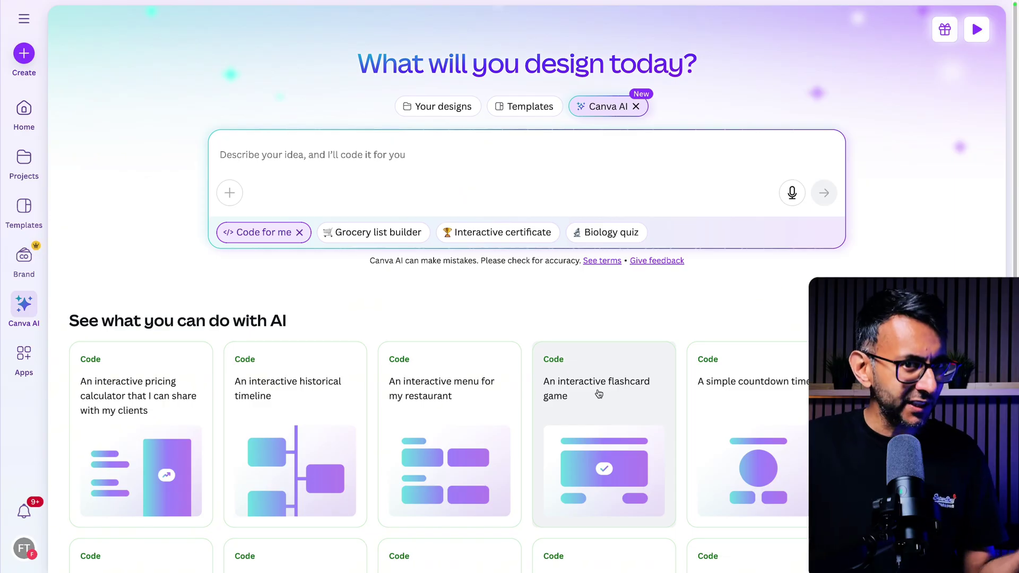
scroll(618, 369, down, 4)
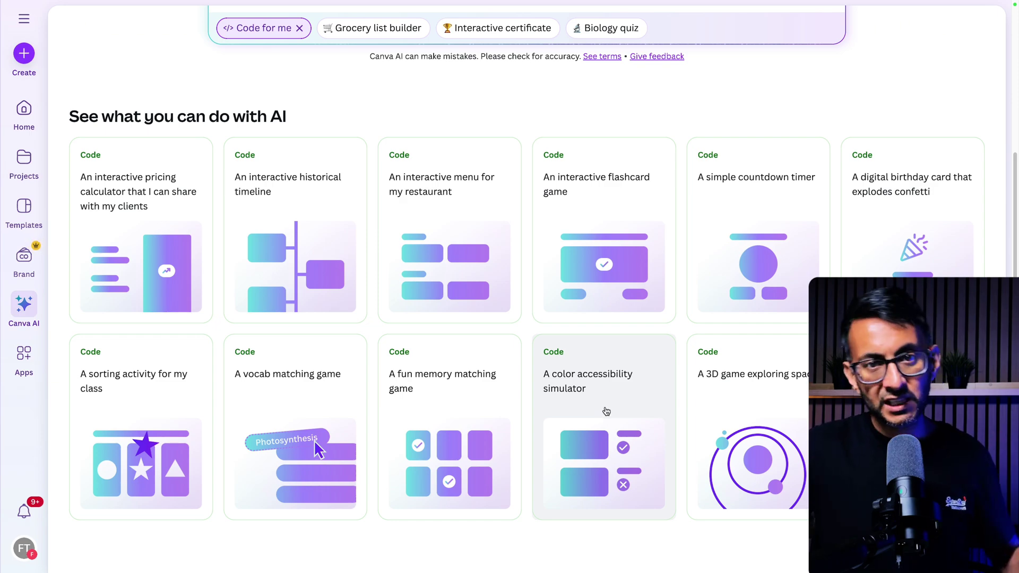
Step: Load the color accessibility simulator example prompt and submit it to Canva Code
click(605, 406)
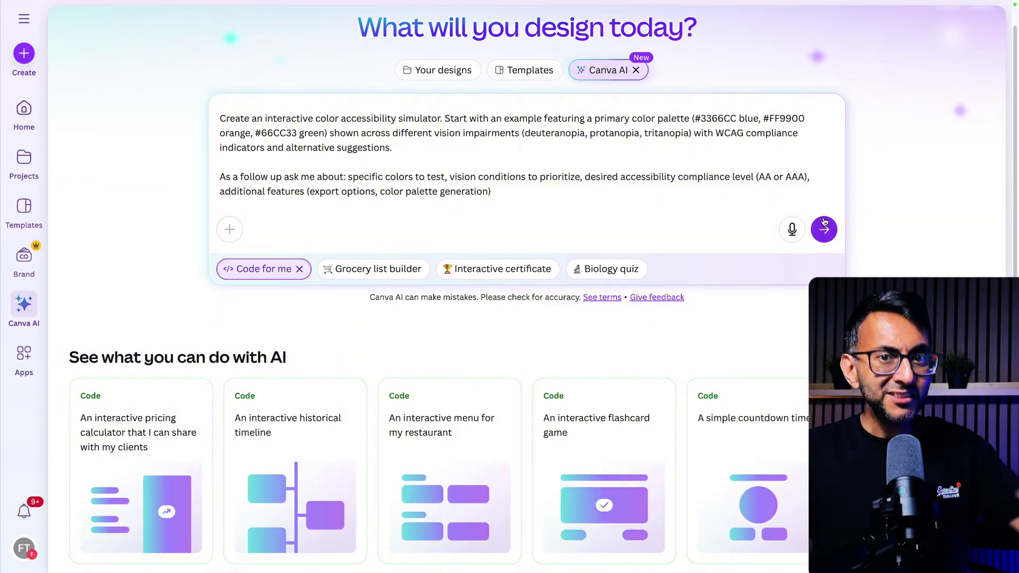
click(825, 223)
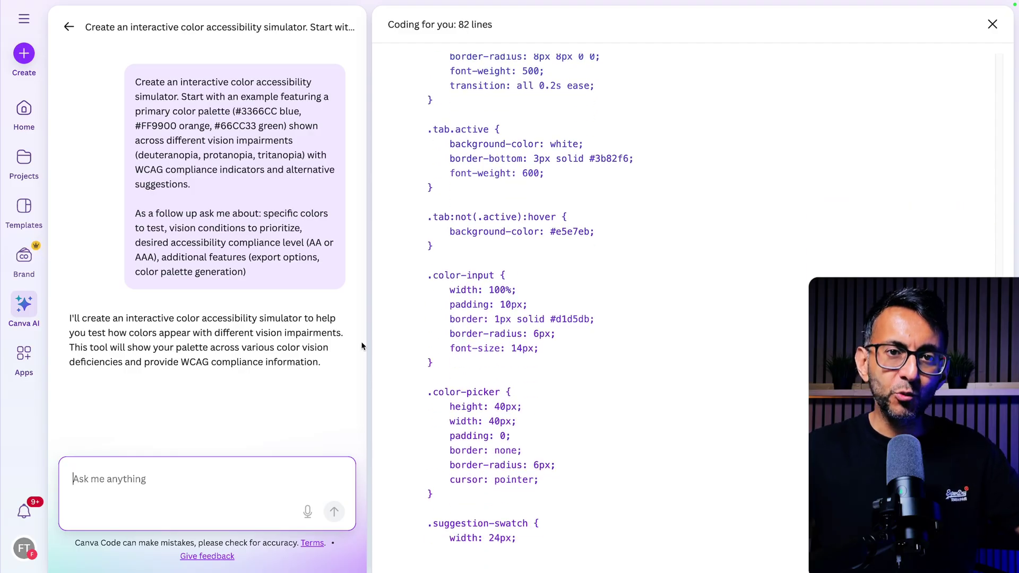
Step: Leave the simulator chat, go Home, and reopen Canva AI in Code for me mode
click(68, 28)
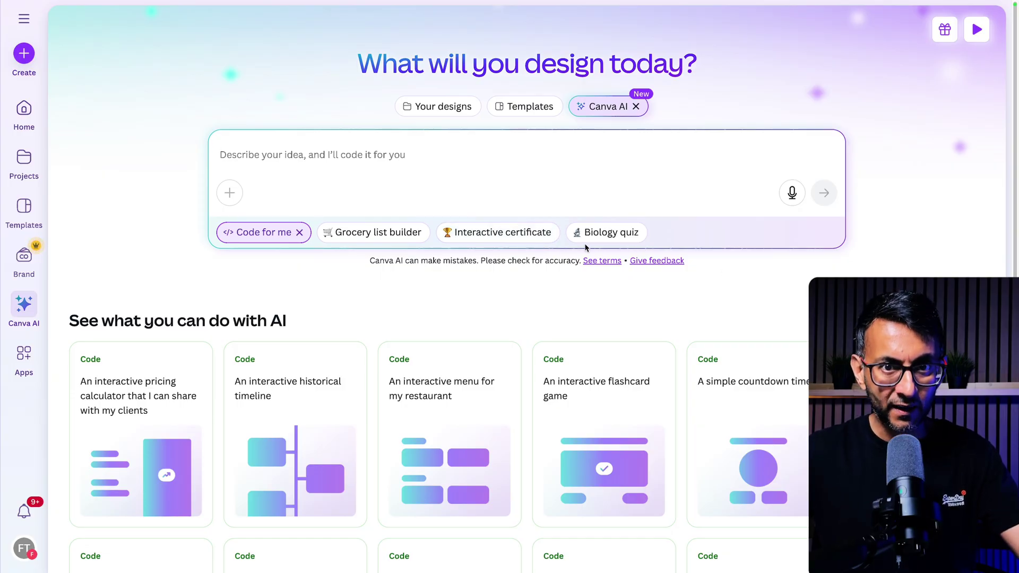
click(635, 107)
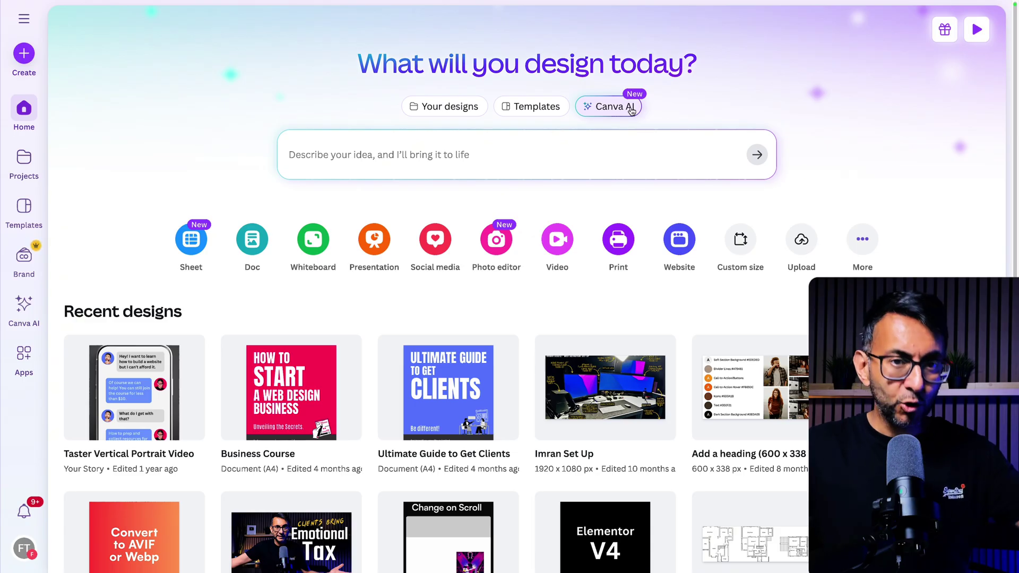
click(631, 109)
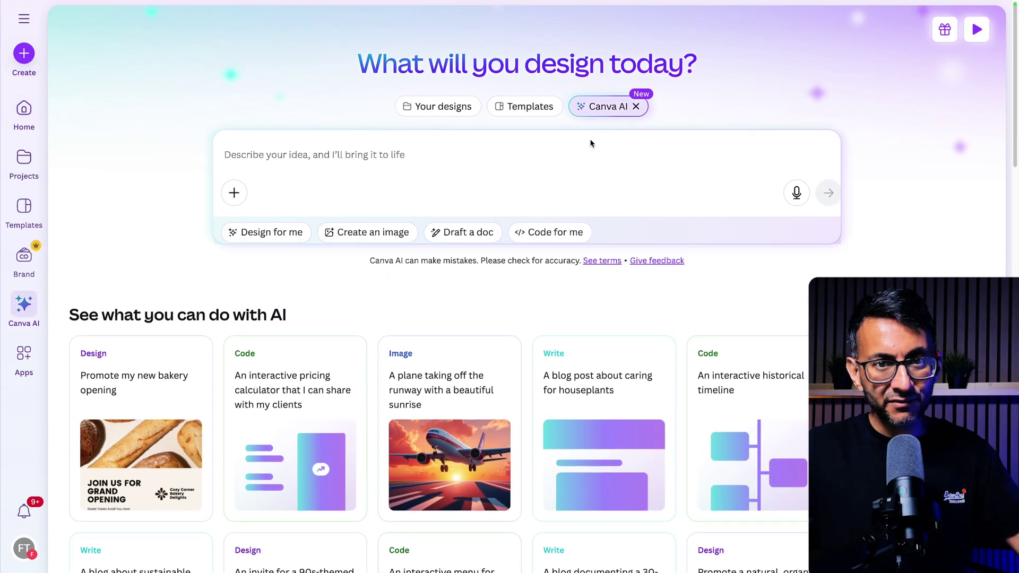
click(546, 232)
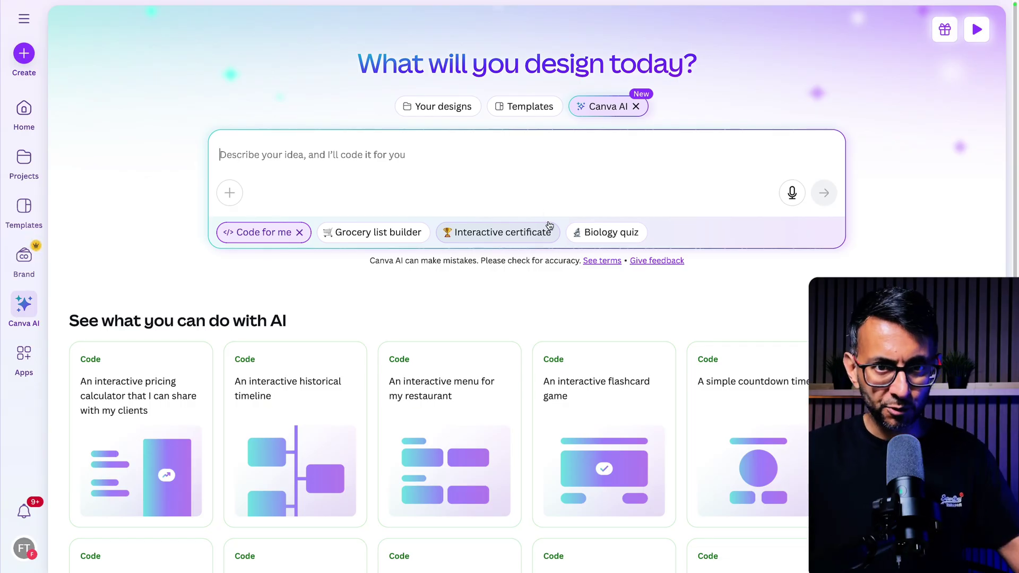
Step: Reopen the Color Accessibility Simulator chat from the chat list and preview Version 1
click(23, 21)
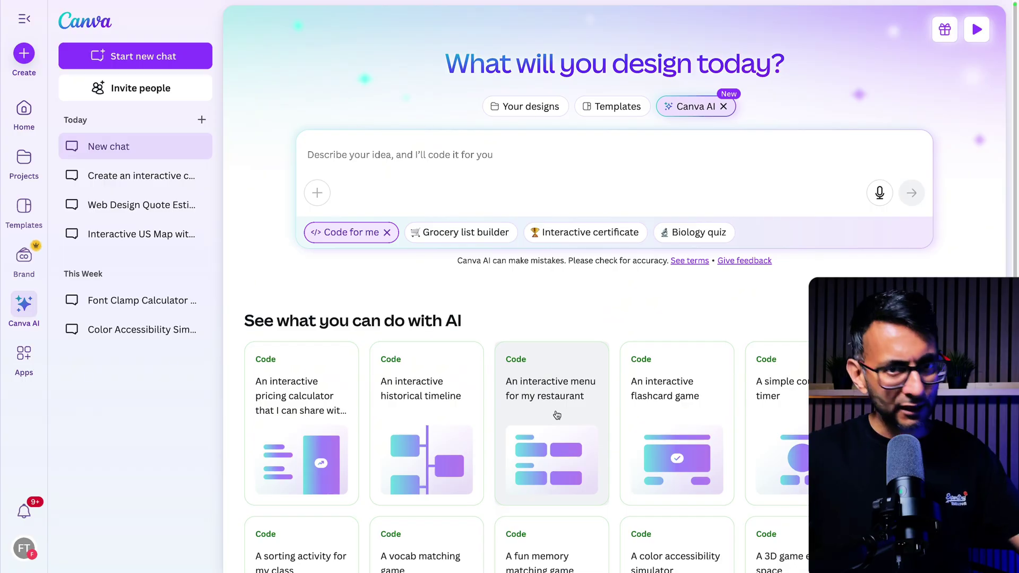
click(94, 335)
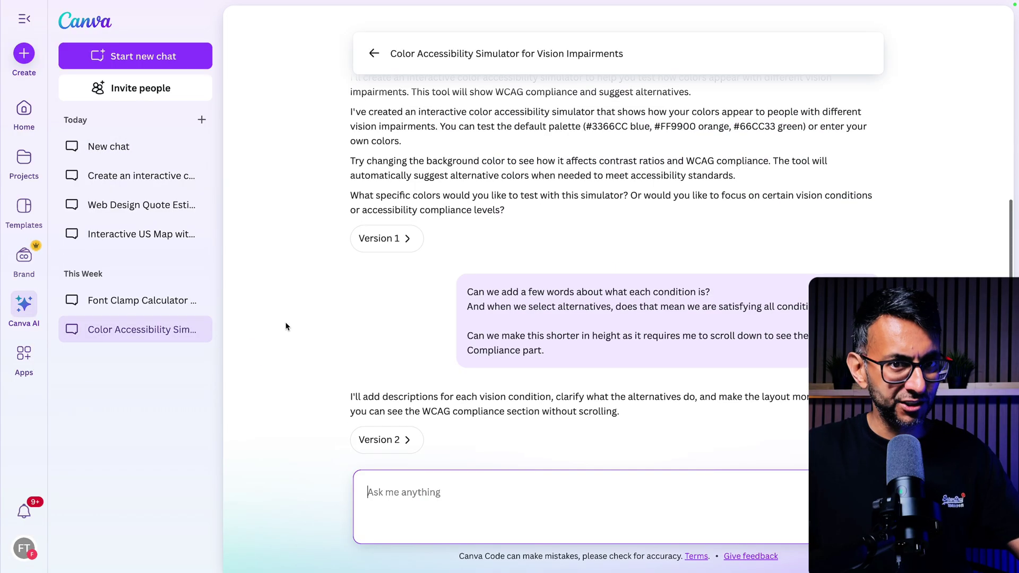
click(385, 238)
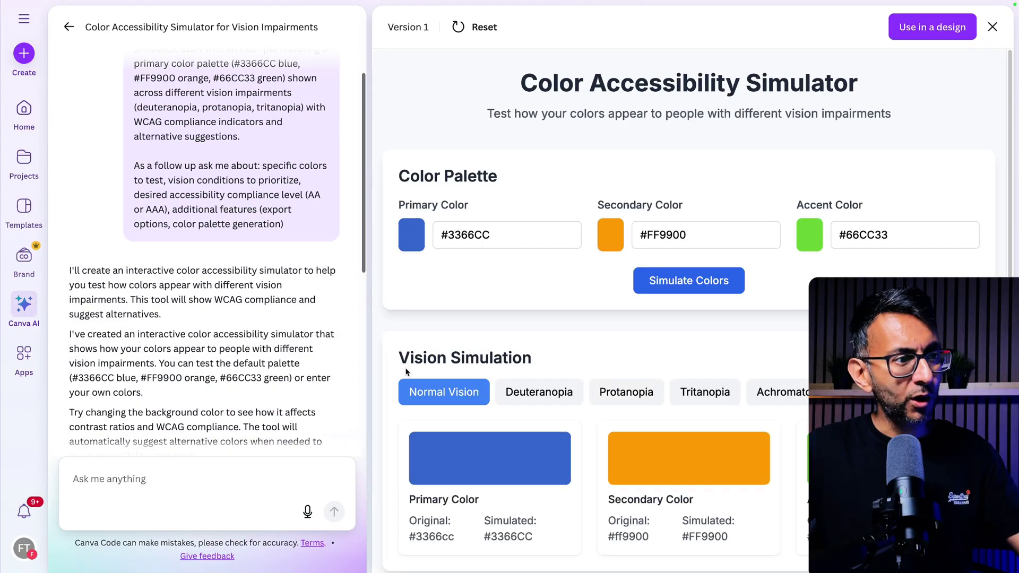
Step: Change the simulator's primary colour to magenta #CA0CA7
scroll(684, 316, down, 2)
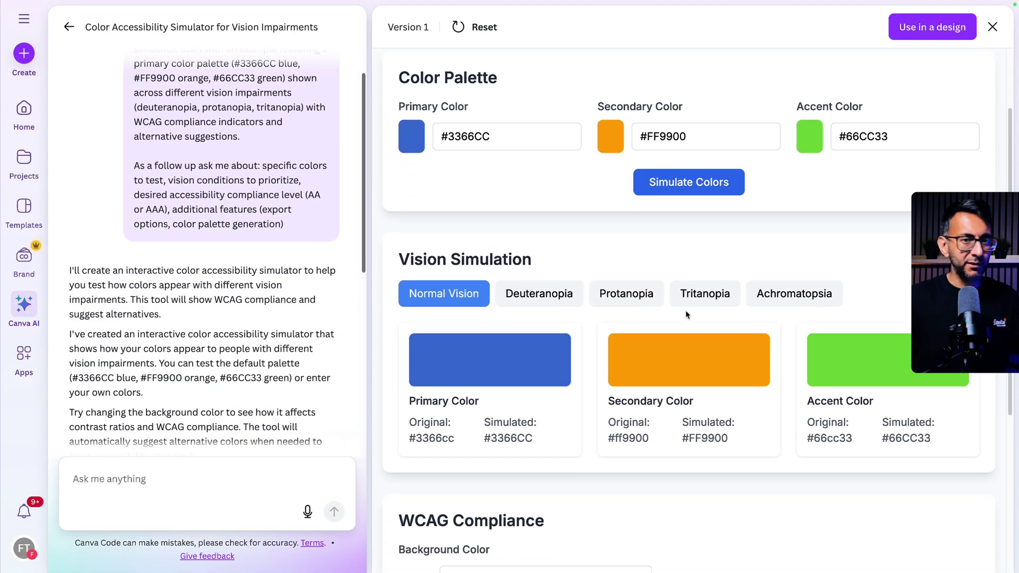
scroll(686, 315, up, 2)
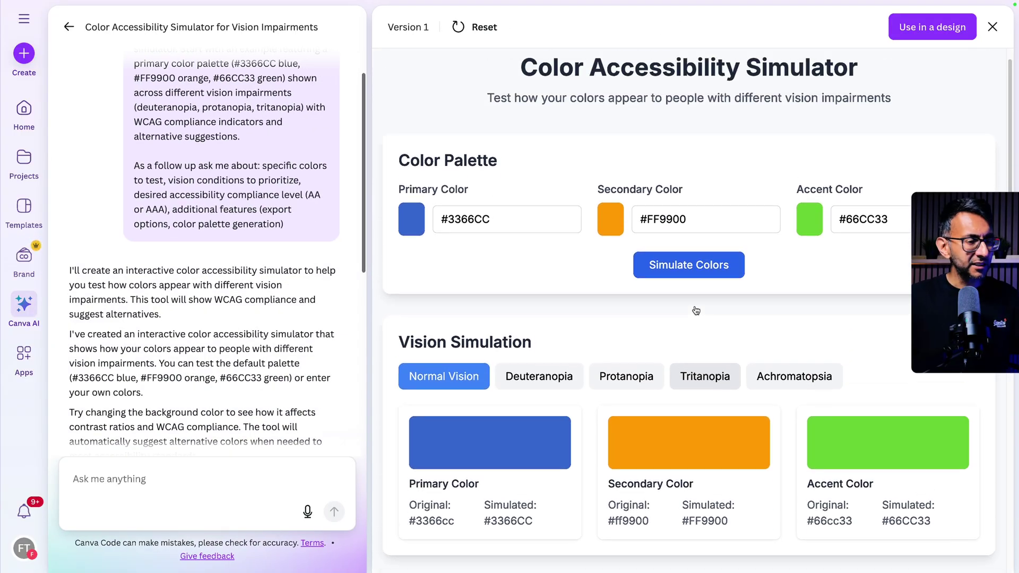
scroll(267, 194, up, 1)
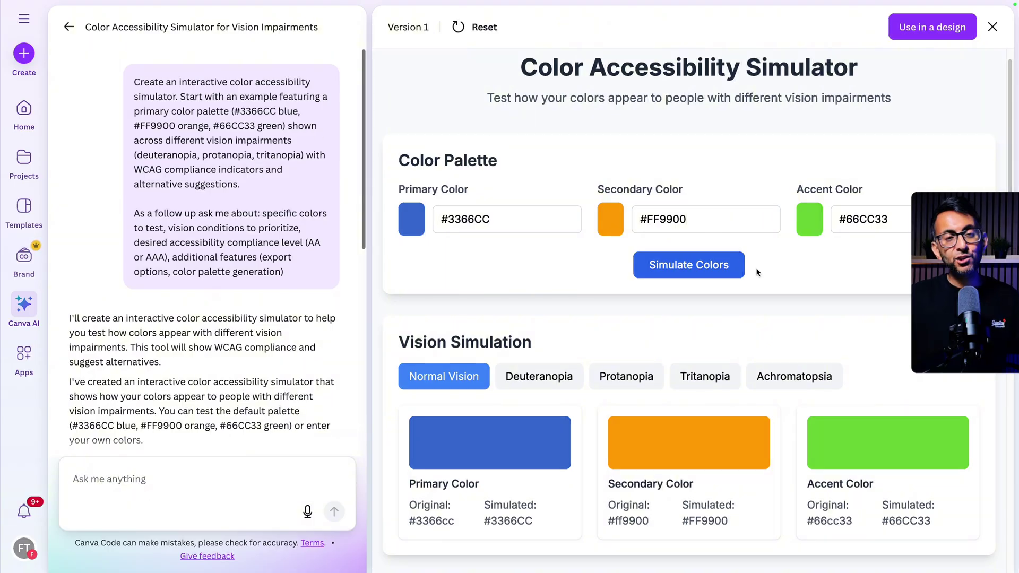
scroll(751, 278, down, 1)
click(409, 188)
click(540, 271)
drag(539, 271, 541, 255)
drag(489, 313, 468, 313)
drag(541, 254, 539, 230)
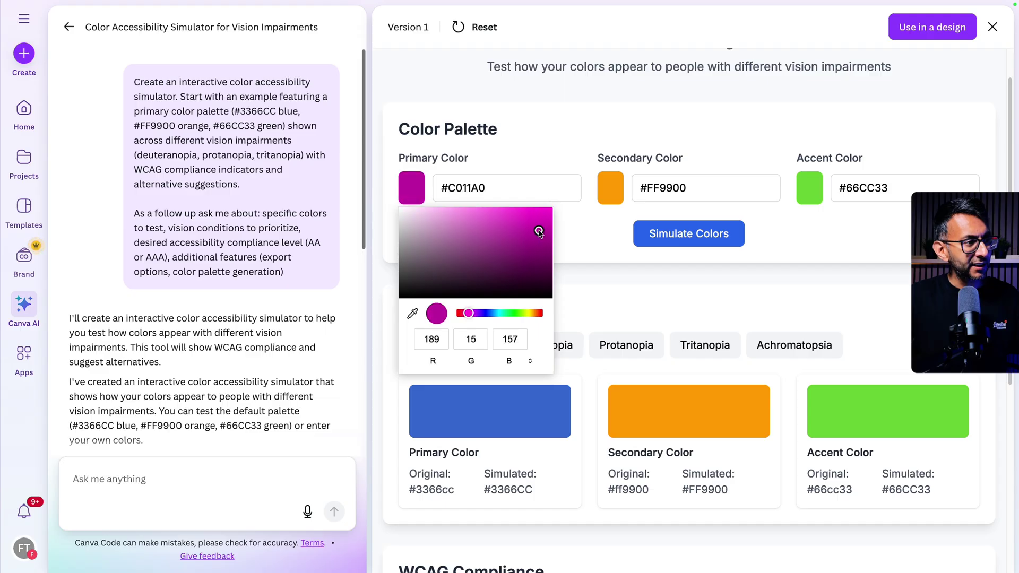
click(685, 233)
Step: Preview the palette under Protanopia, Tritanopia and Achromatopsia
scroll(629, 323, down, 6)
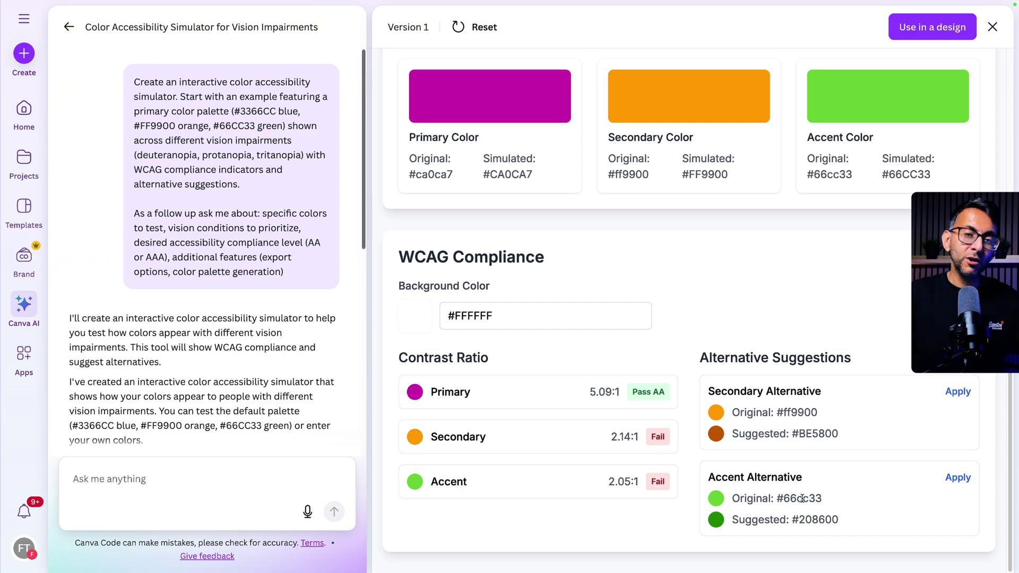
scroll(798, 440, up, 6)
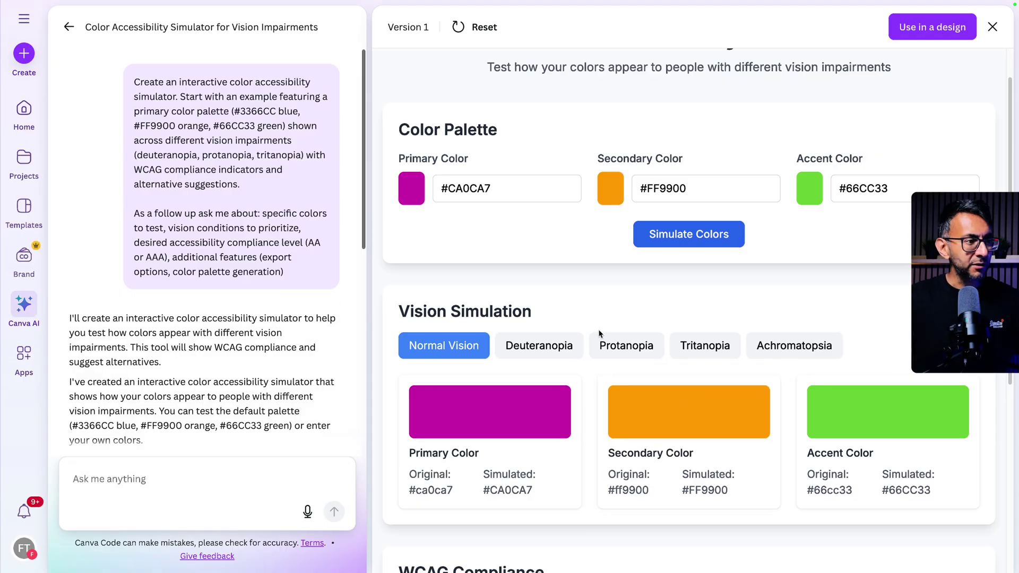
scroll(583, 374, down, 2)
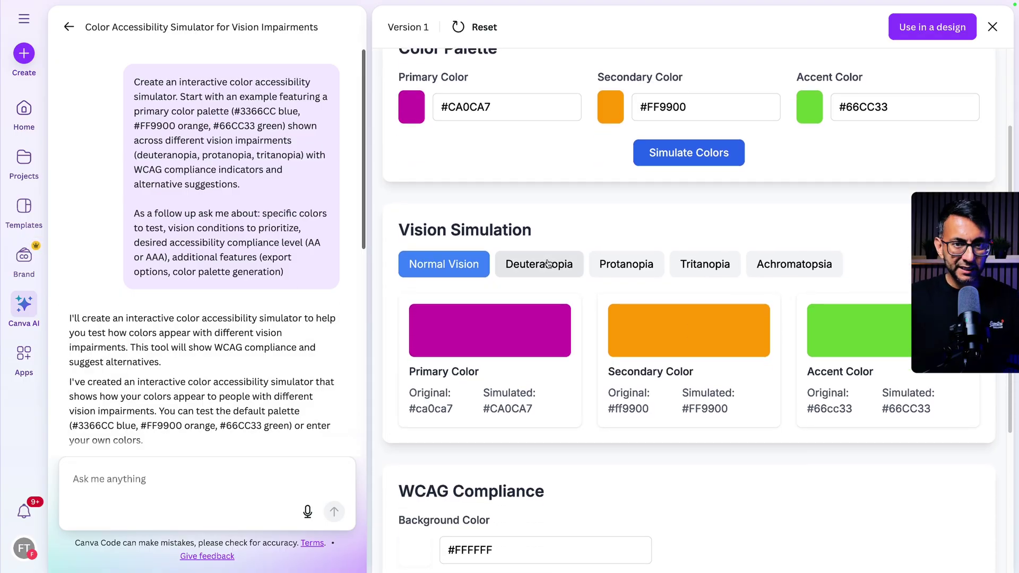
scroll(548, 261, down, 1)
click(626, 235)
click(705, 236)
click(790, 236)
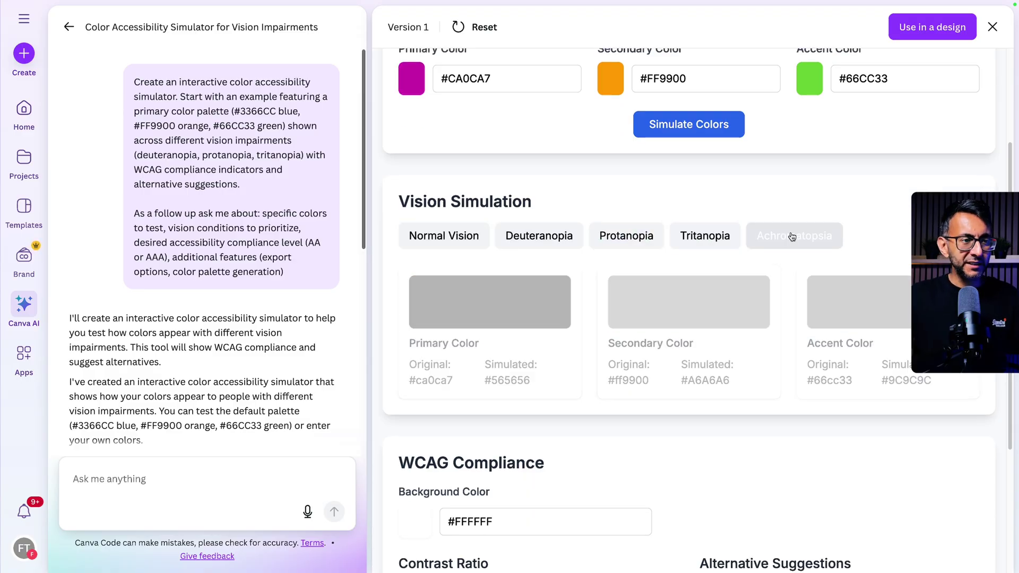
scroll(791, 236, up, 3)
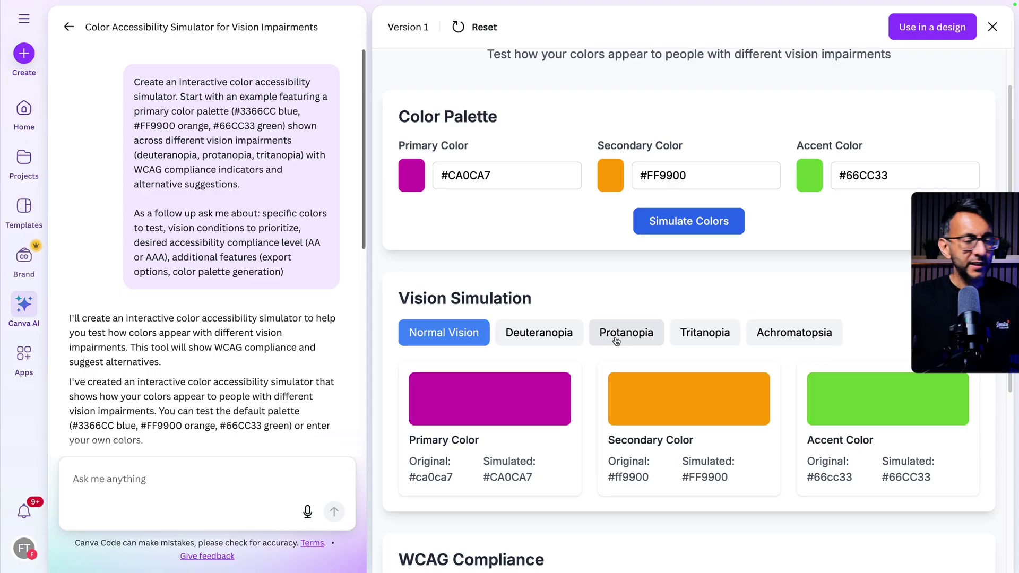
scroll(587, 355, down, 5)
scroll(587, 355, down, 1)
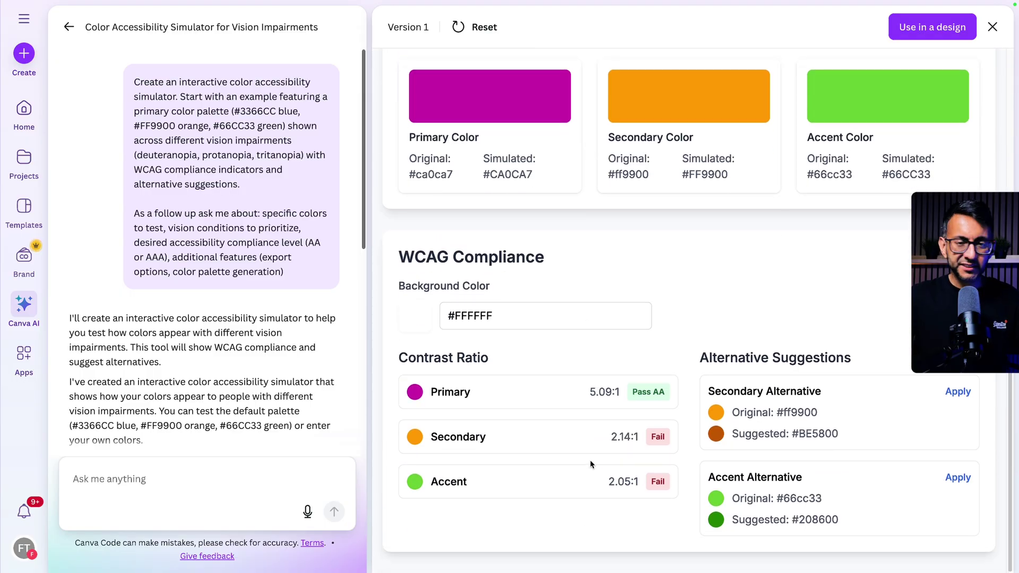
Step: Apply the suggested accessible accent and alternative colours
click(958, 478)
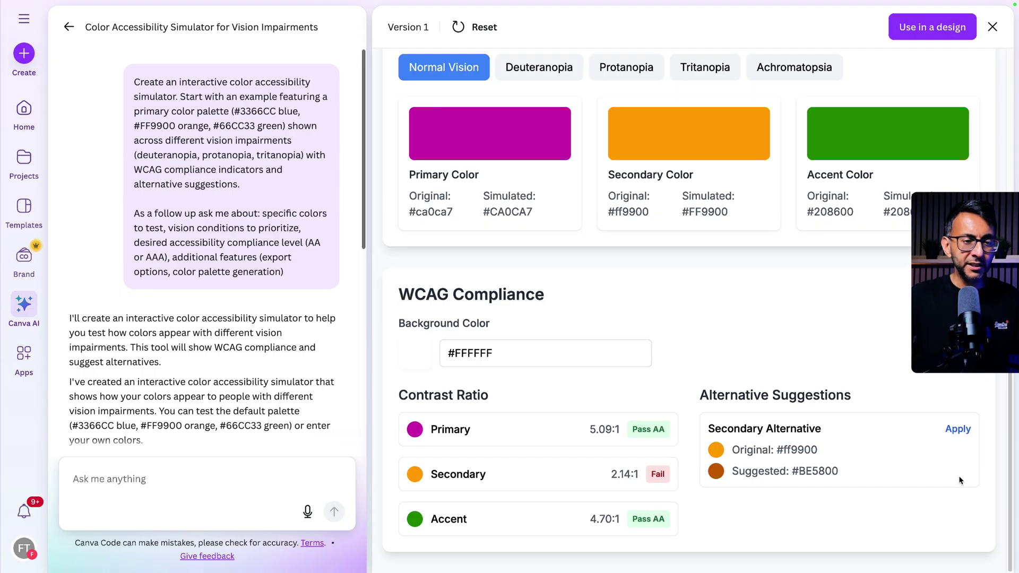
click(958, 429)
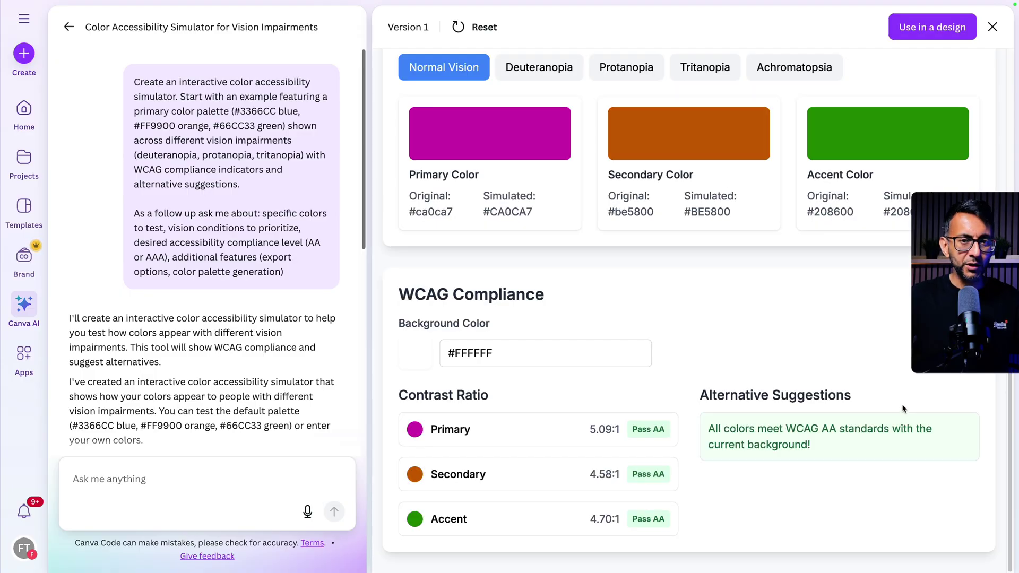
scroll(901, 409, up, 6)
scroll(748, 412, down, 1)
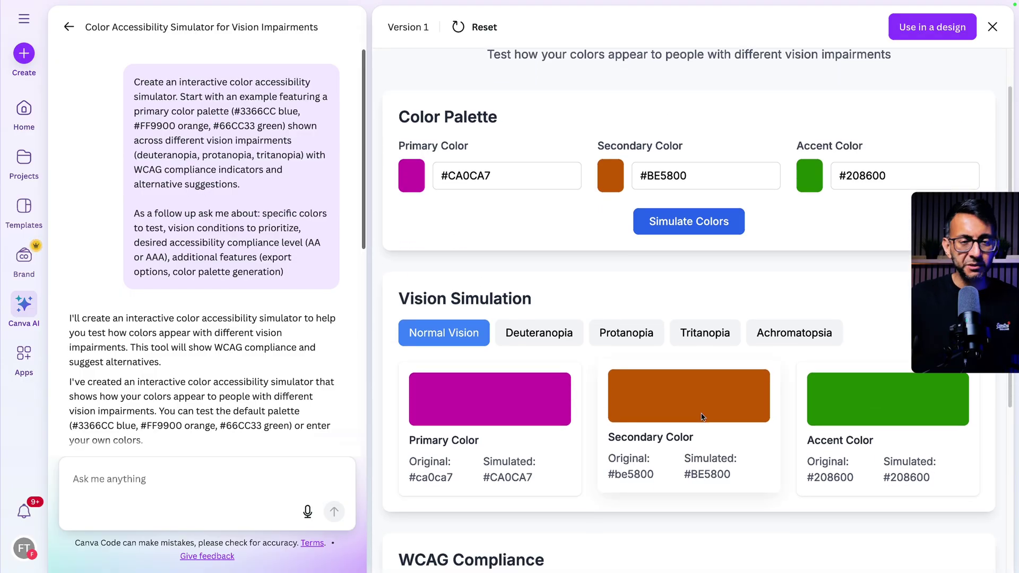
scroll(702, 416, down, 5)
Step: Set the simulator's background colour to #000000 and review the updated version
click(472, 353)
double_click(473, 353)
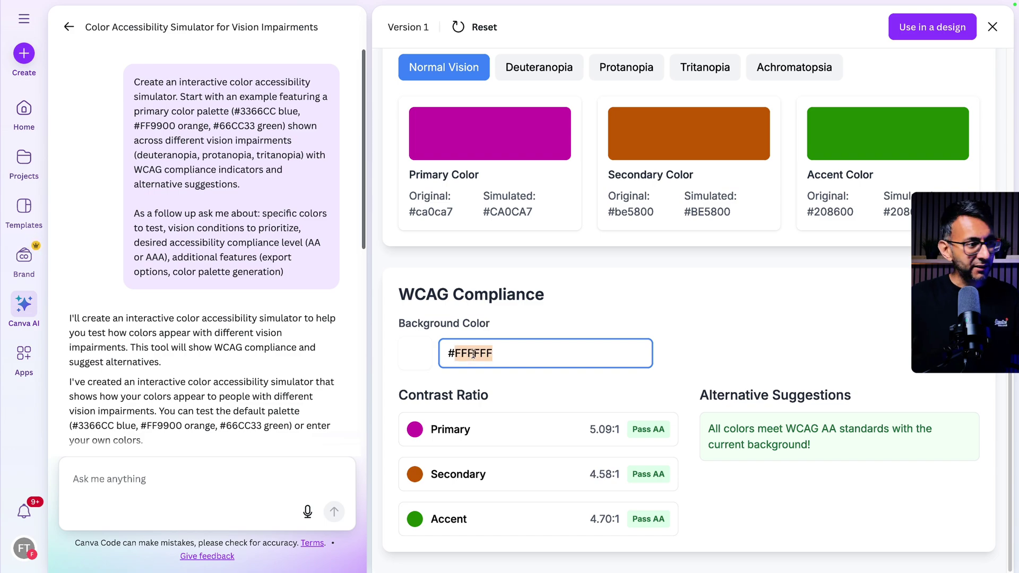
text(000000)
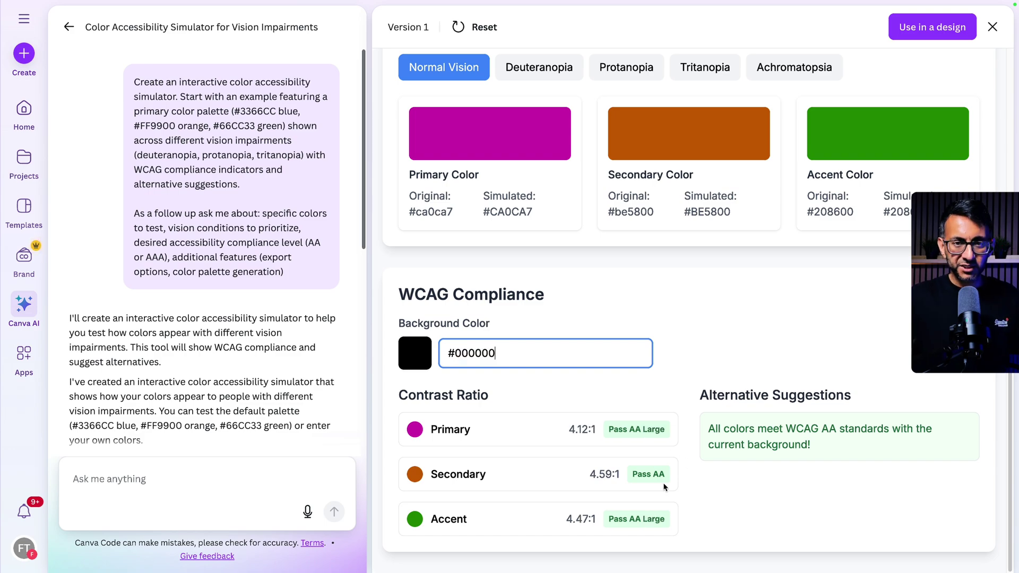
scroll(664, 487, up, 6)
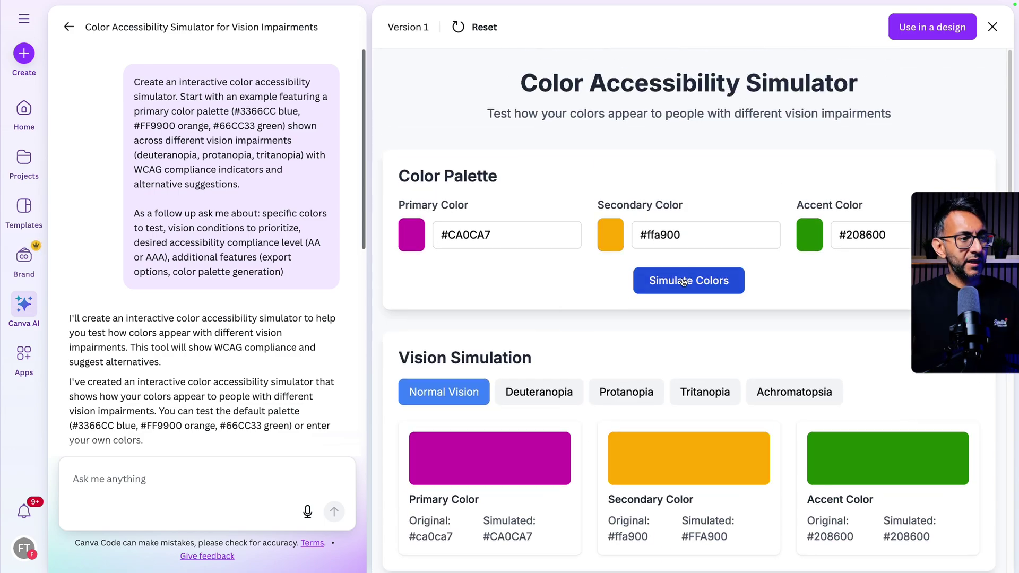
scroll(885, 369, down, 6)
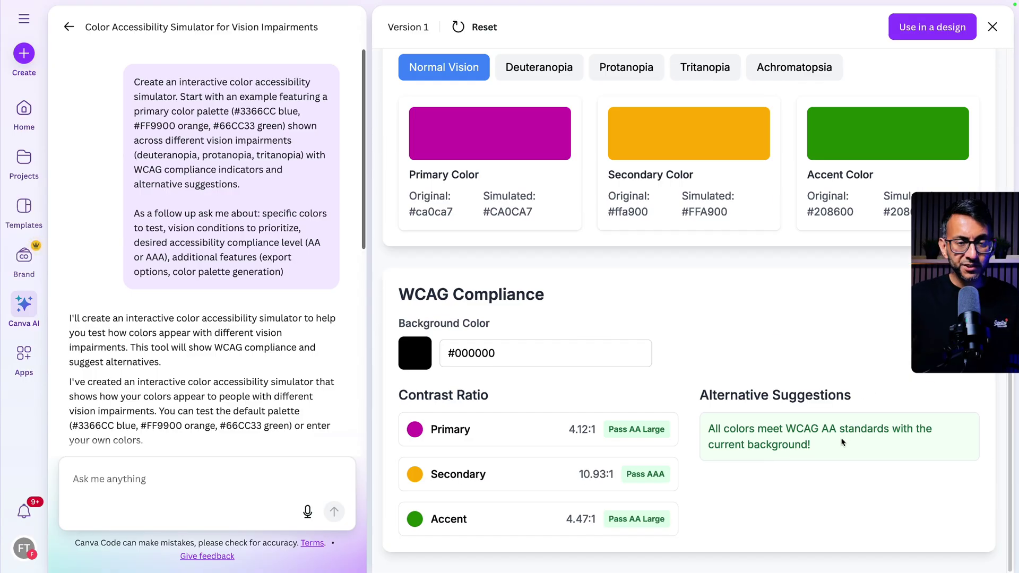
scroll(229, 309, down, 1)
scroll(229, 309, down, 6)
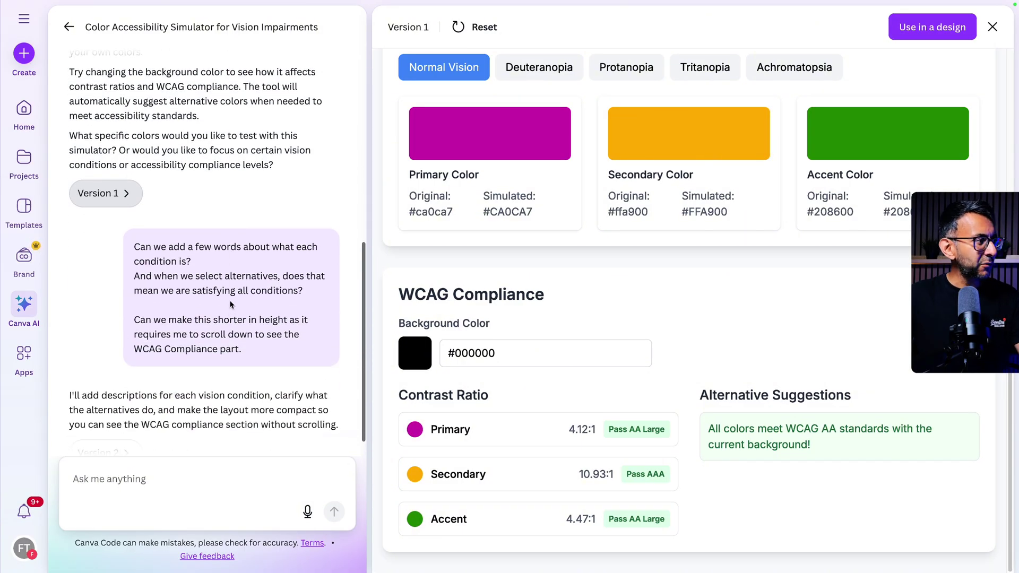
scroll(622, 178, up, 1)
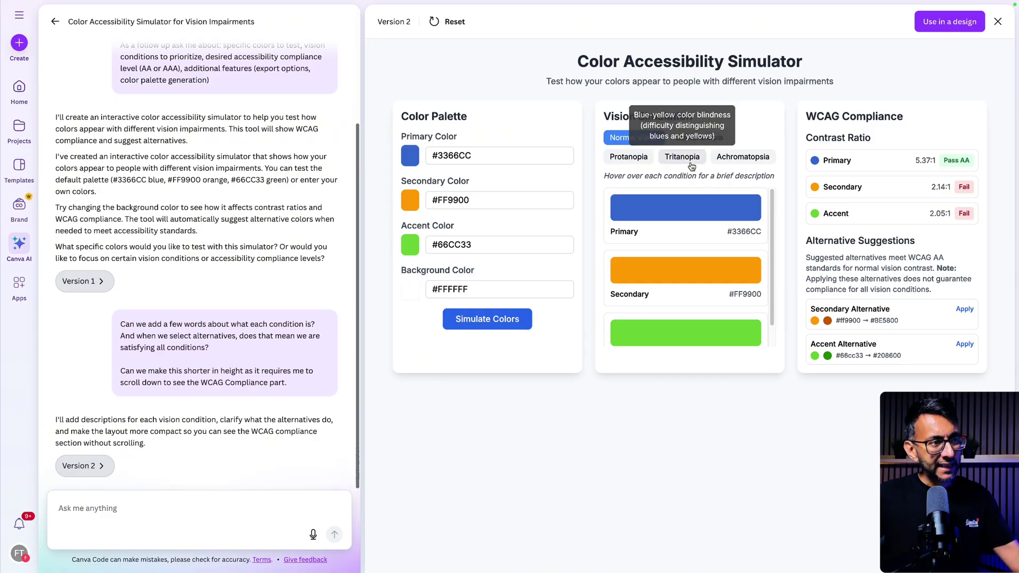
Step: Read the Version 2 vision-condition tooltips, then bring up the preview frame's context menu
mouse_move(715, 145)
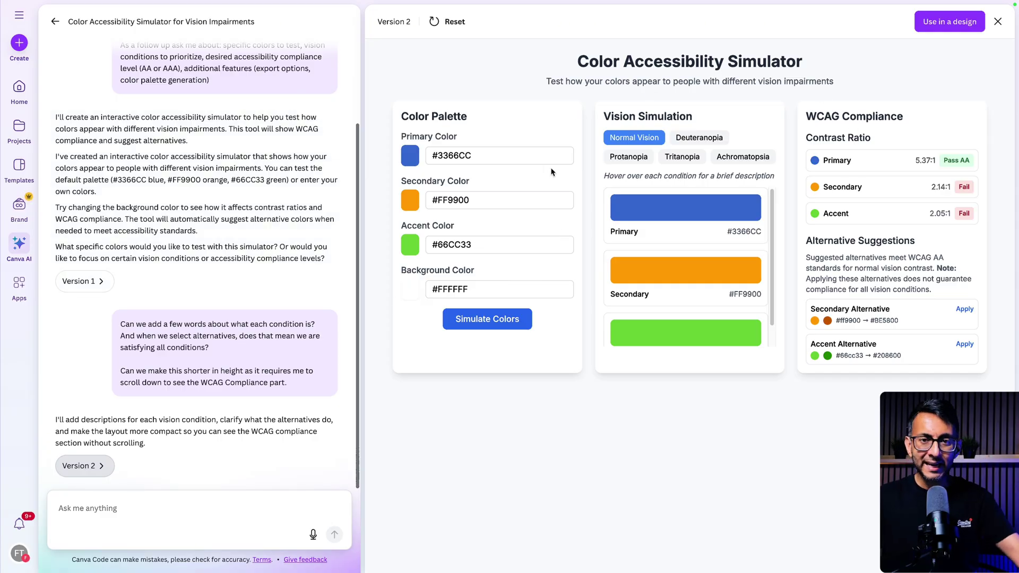
right_click(586, 169)
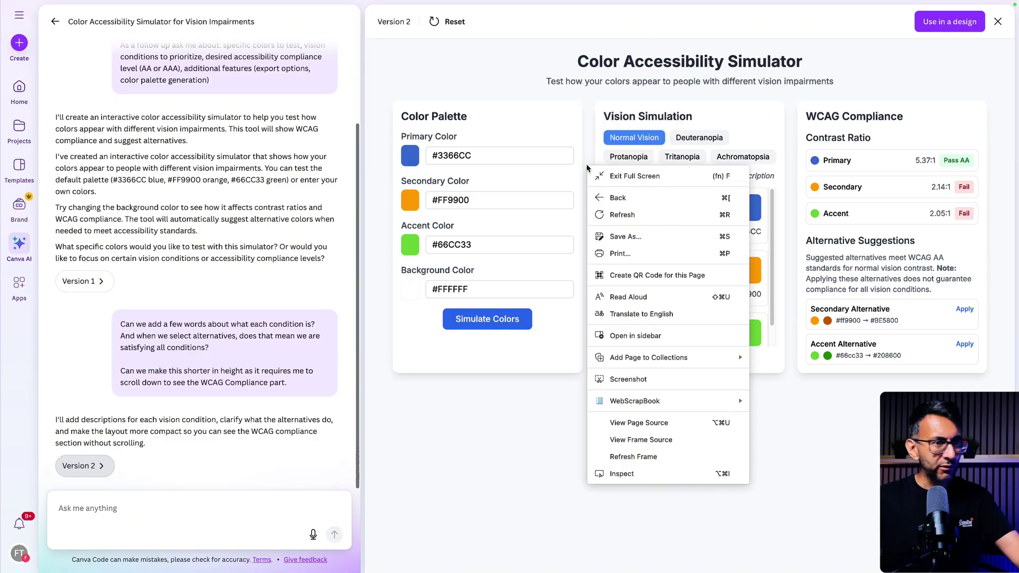
Step: View the simulator frame's HTML source and select all of its code
click(695, 443)
scroll(443, 353, down, 20)
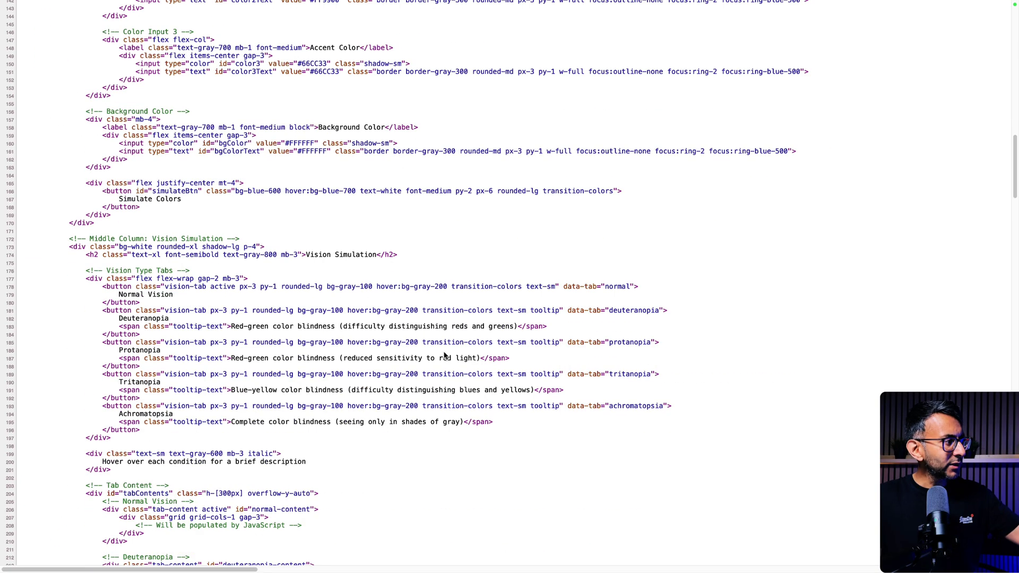
scroll(445, 355, down, 20)
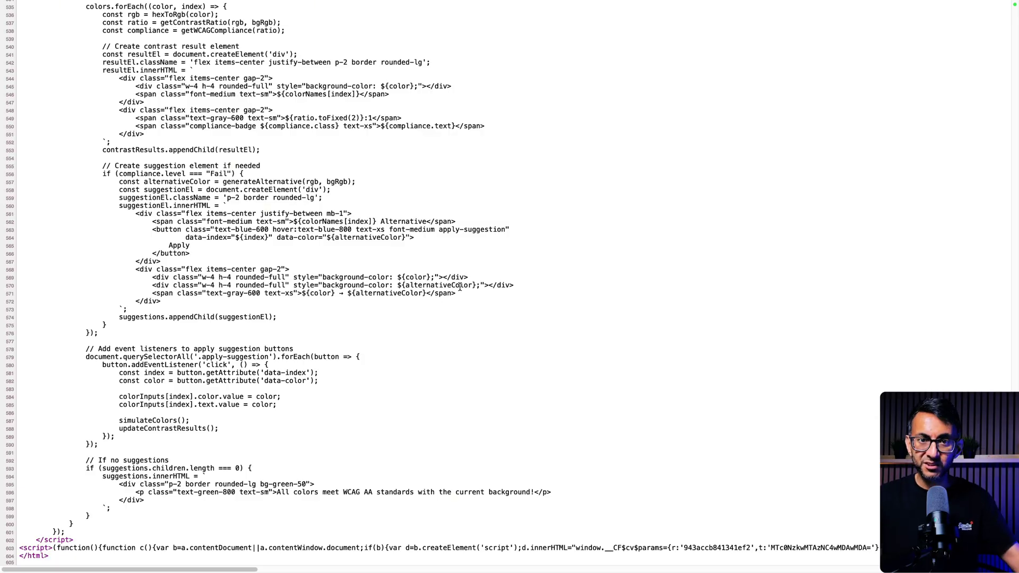
scroll(462, 288, up, 10)
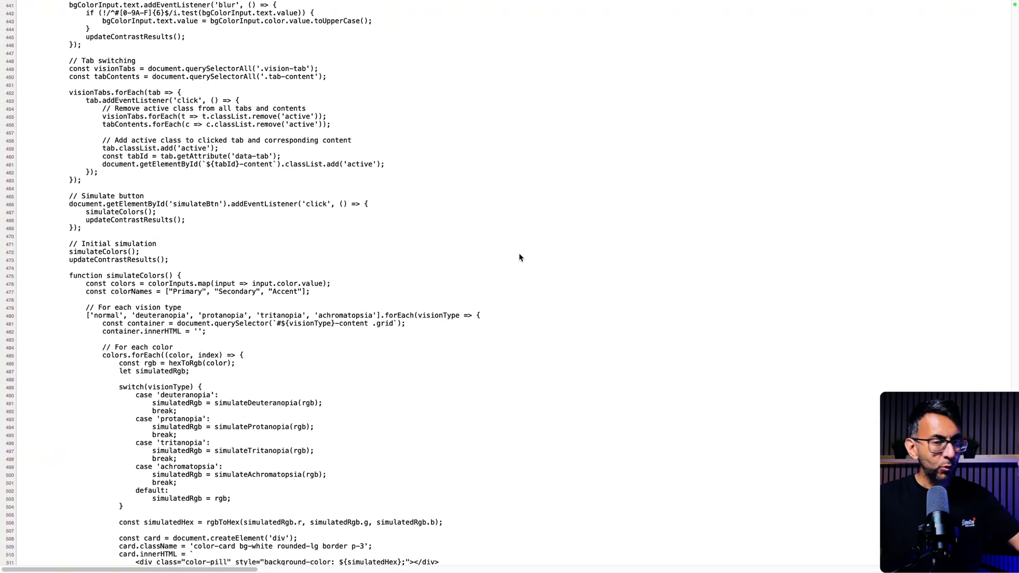
key(super+a)
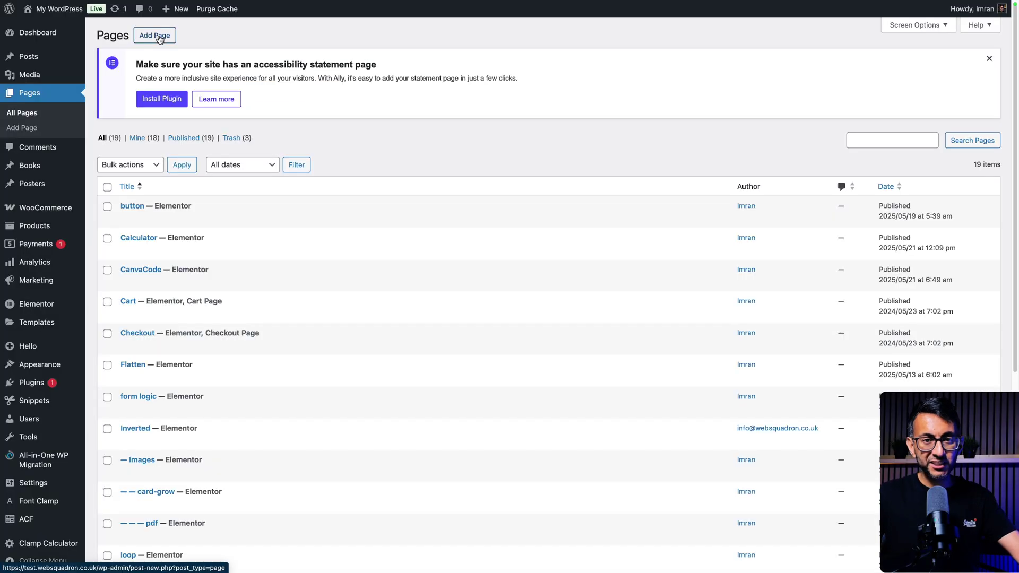
Step: Create an Elementor page Accessibility with the simulator code in an HTML widget, publish and preview it
click(160, 36)
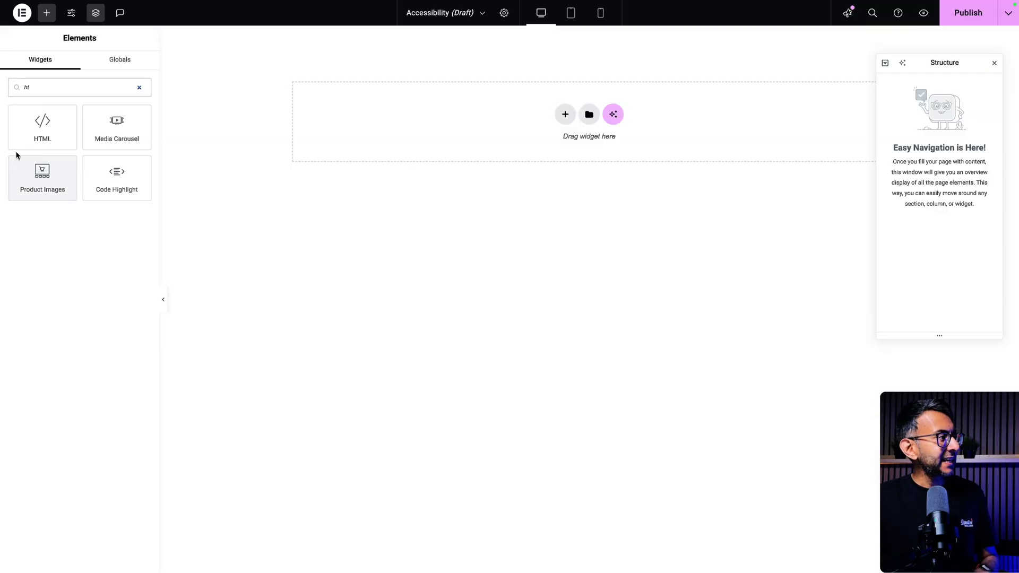
drag(38, 130, 455, 141)
click(71, 167)
key(super+v)
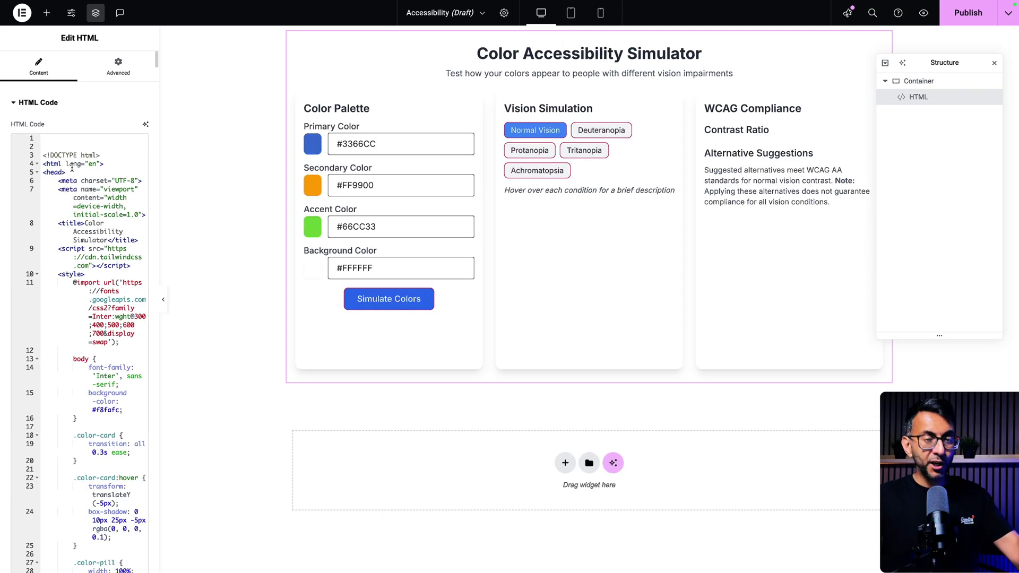
click(968, 13)
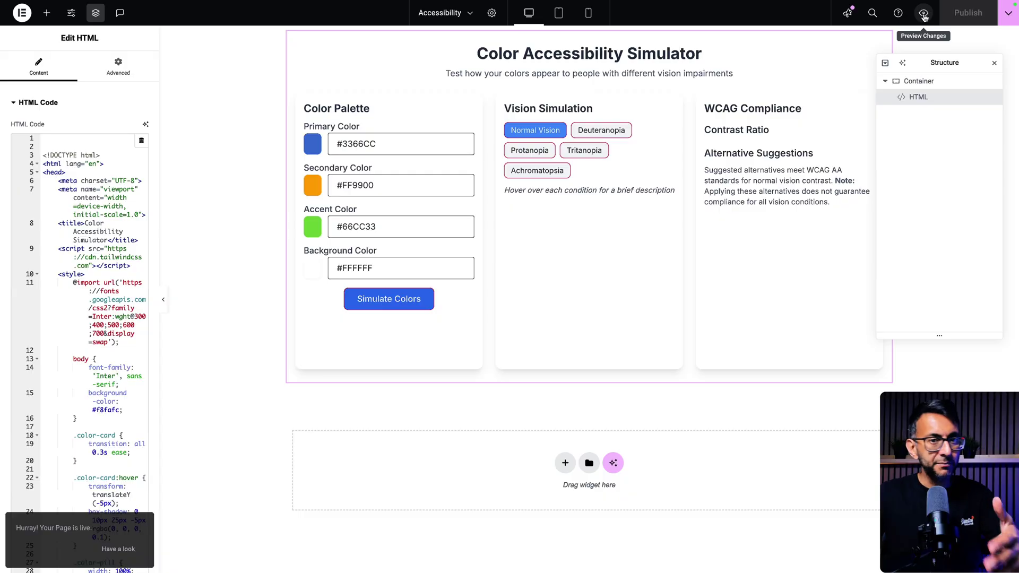
click(924, 17)
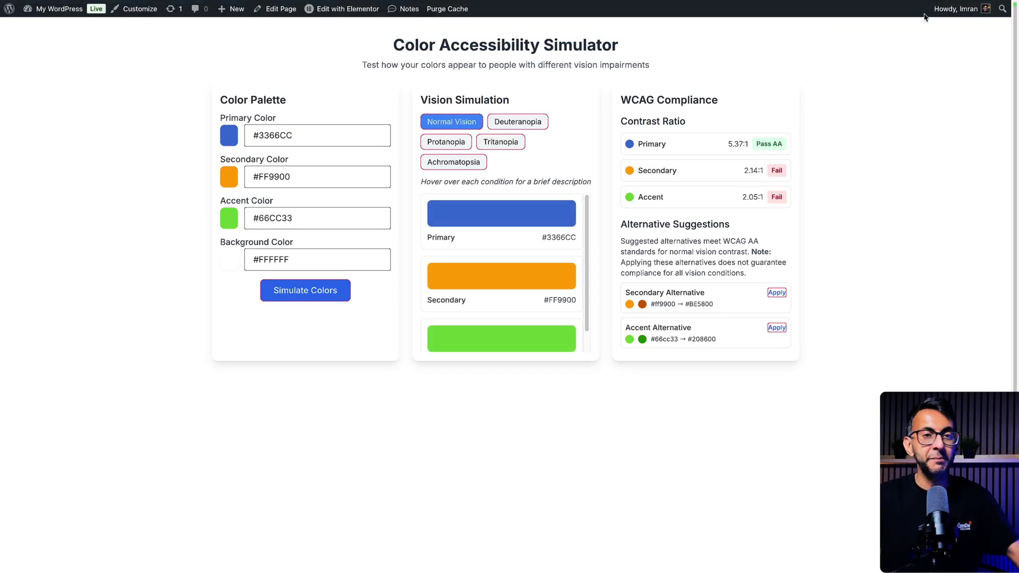
Step: On the live page, set accent to dark green #1F3215, rerun the simulation, view Tritanopia
mouse_move(517, 144)
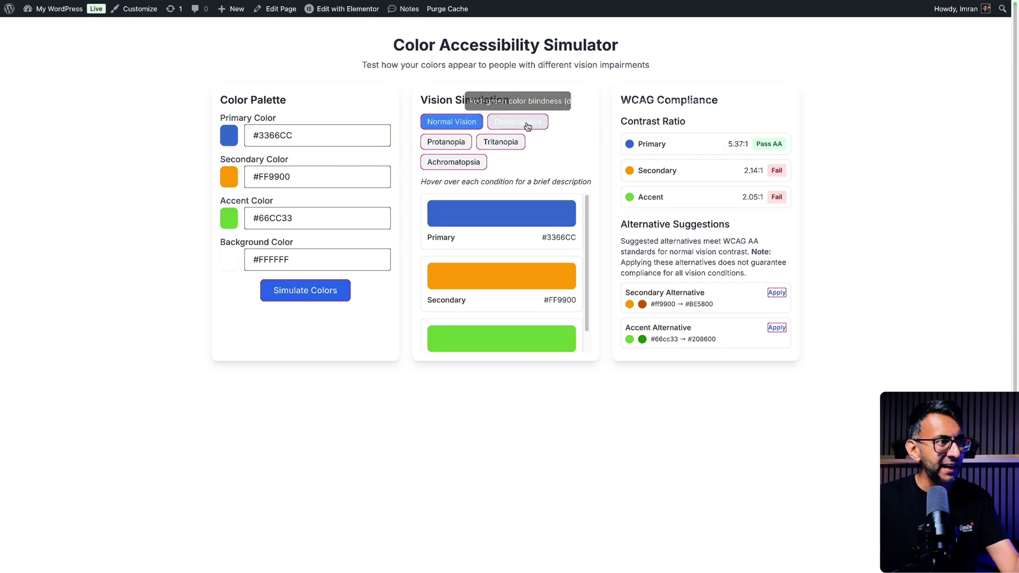
mouse_move(455, 168)
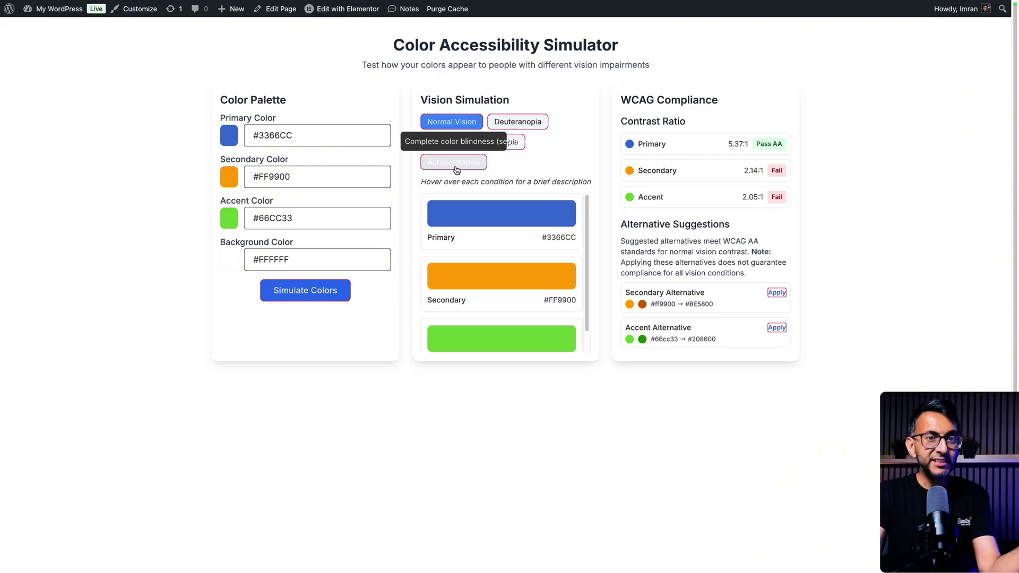
click(229, 218)
drag(246, 266, 291, 291)
click(350, 320)
click(316, 291)
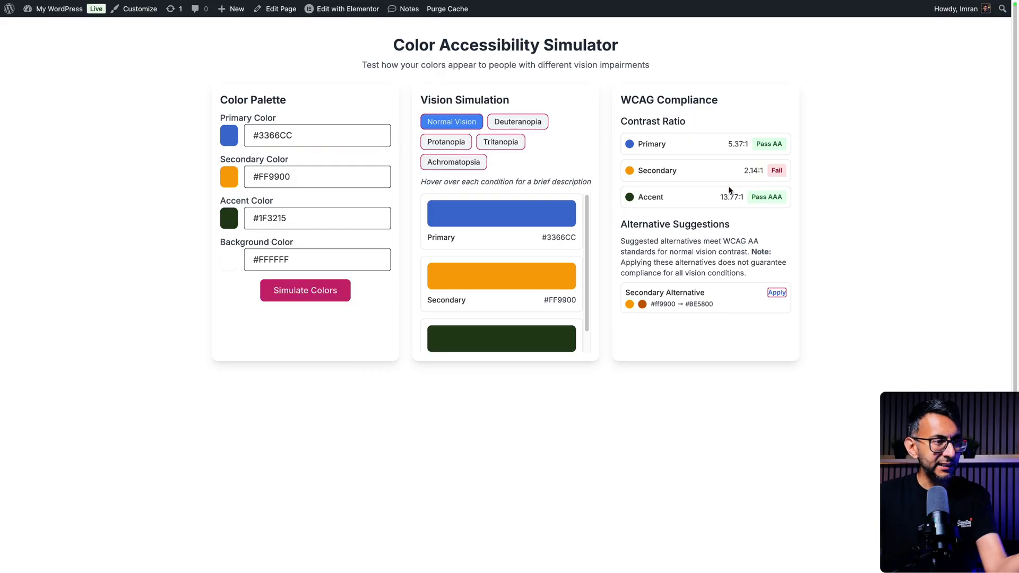
click(507, 144)
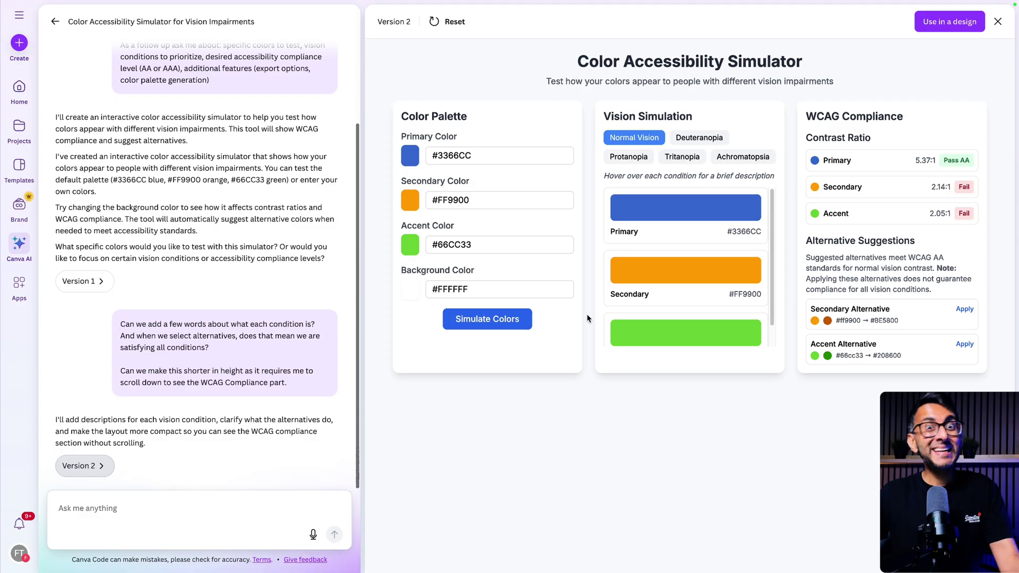
Step: View the simulator preview frame's source in a new tab, then return to Canva's chat box
right_click(588, 318)
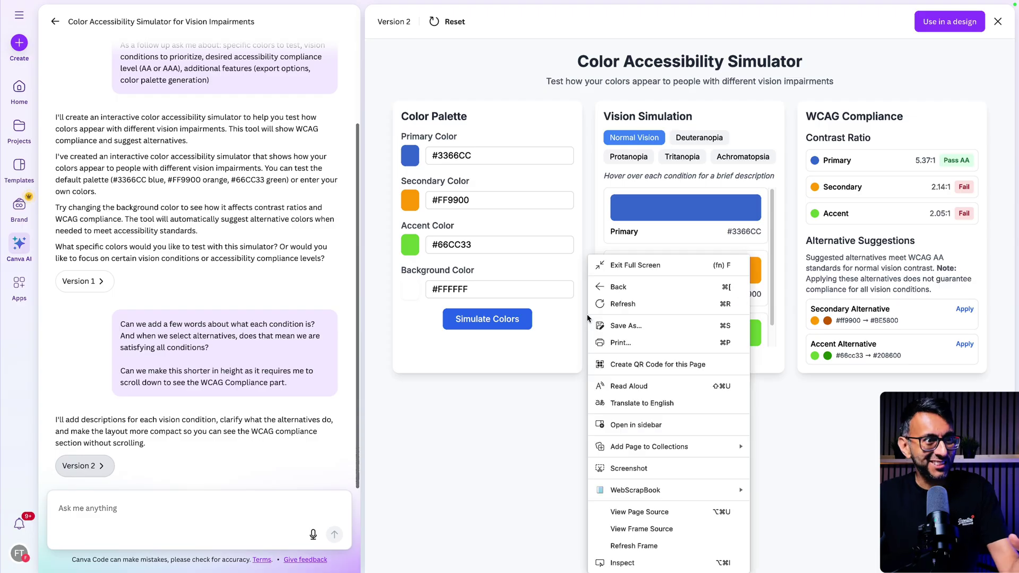
click(656, 527)
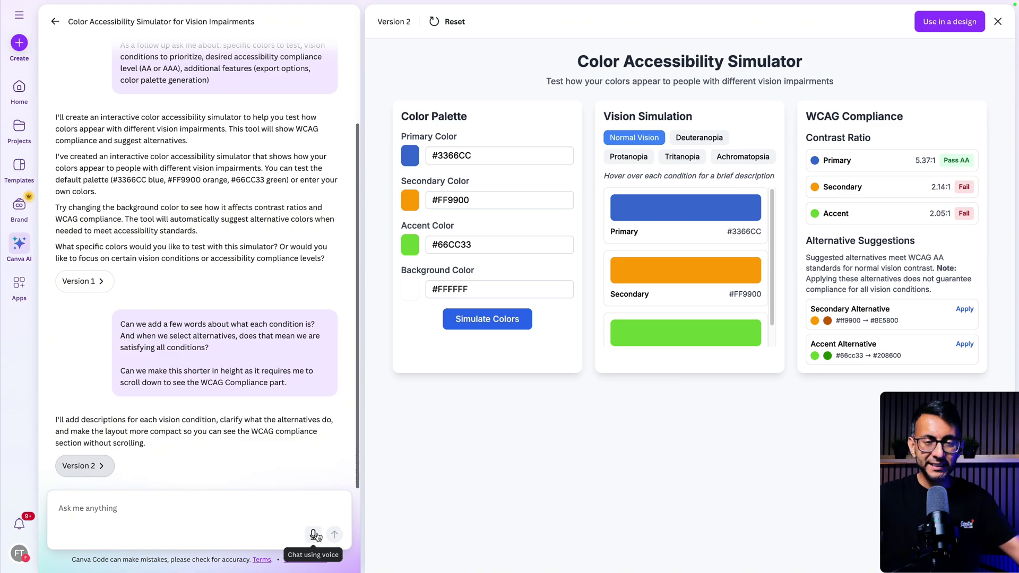
click(232, 518)
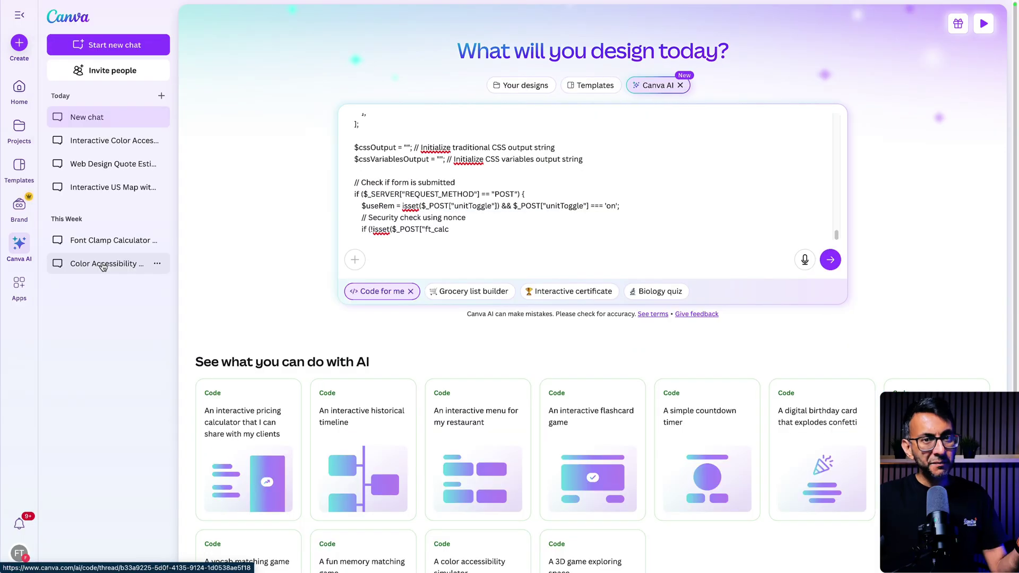
Step: Reopen the Color Accessibility Simulator chat and paste the long PHP code block into its prompt
click(139, 264)
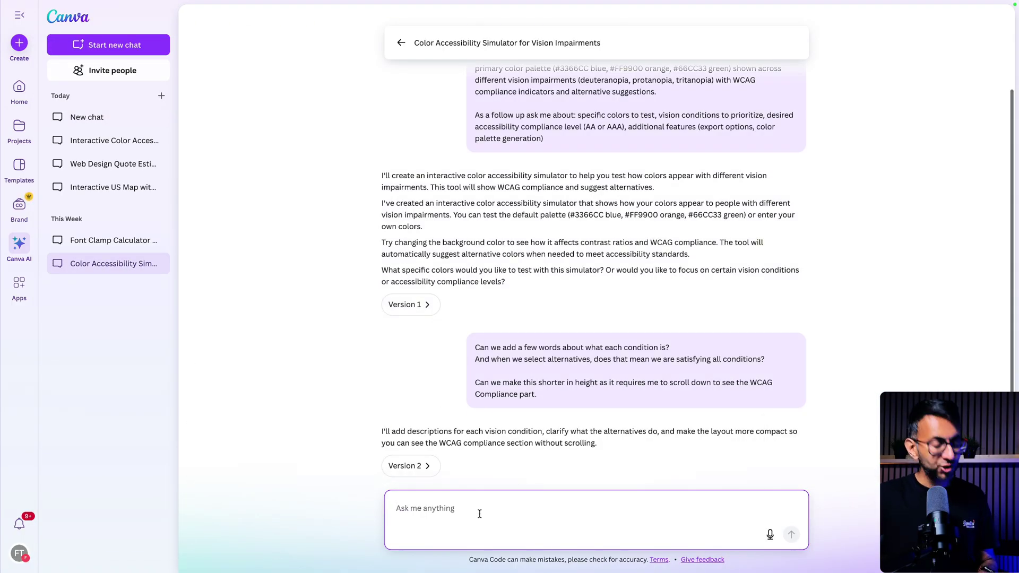
key(ctrl+v)
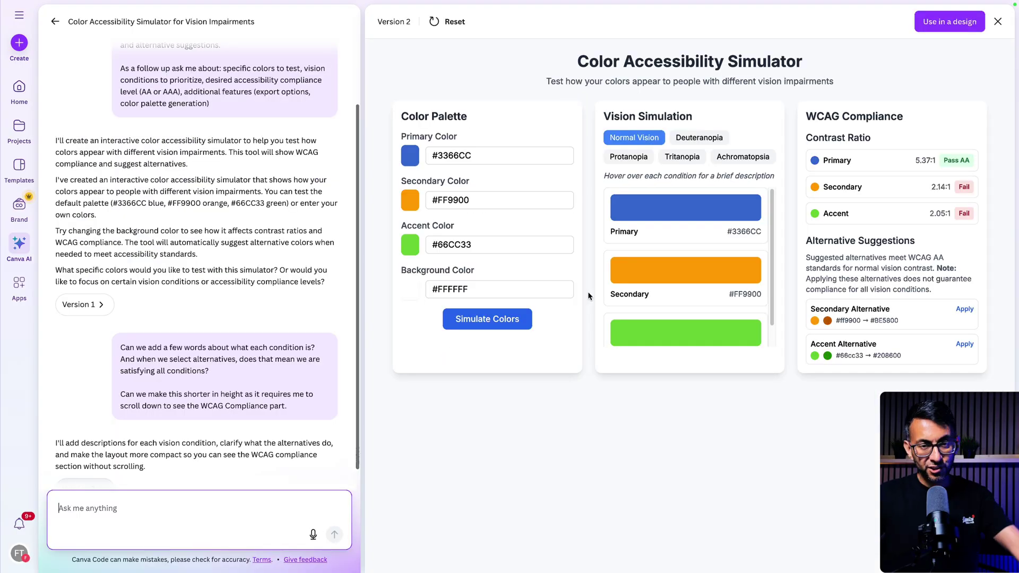
Step: Stop editing the message and highlight the vision condition labels in the simulator preview
click(500, 382)
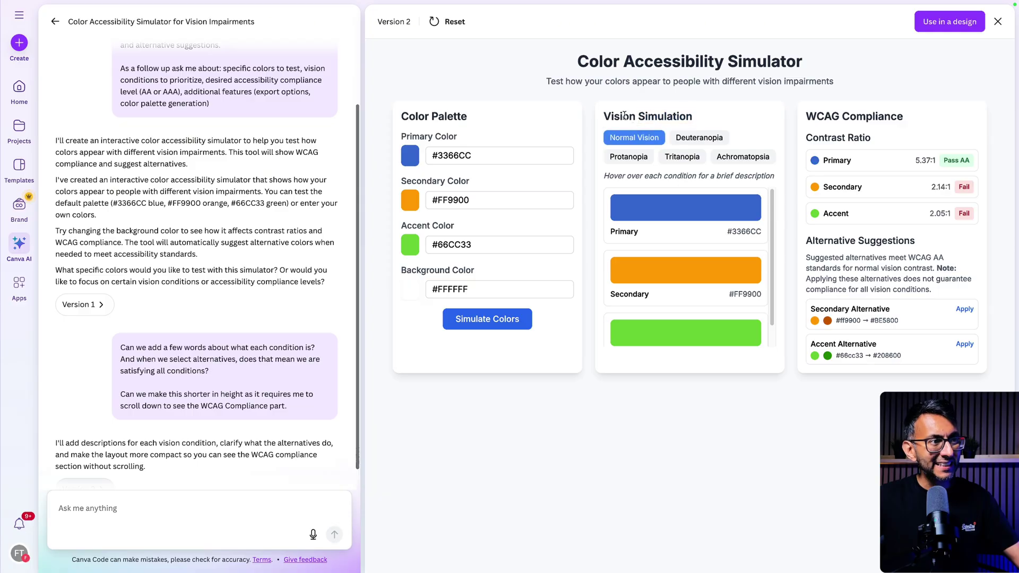
drag(619, 116, 768, 129)
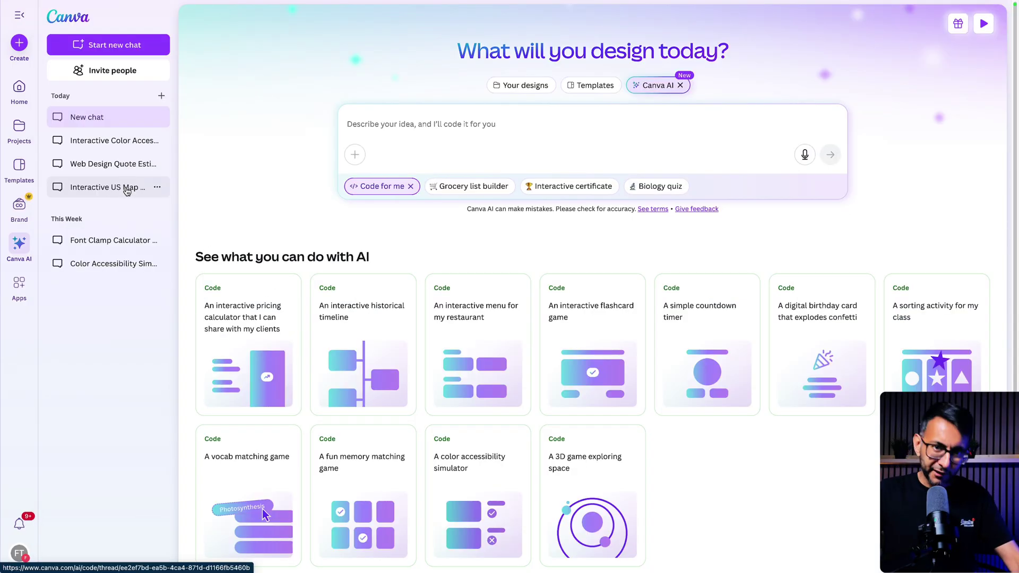
click(126, 190)
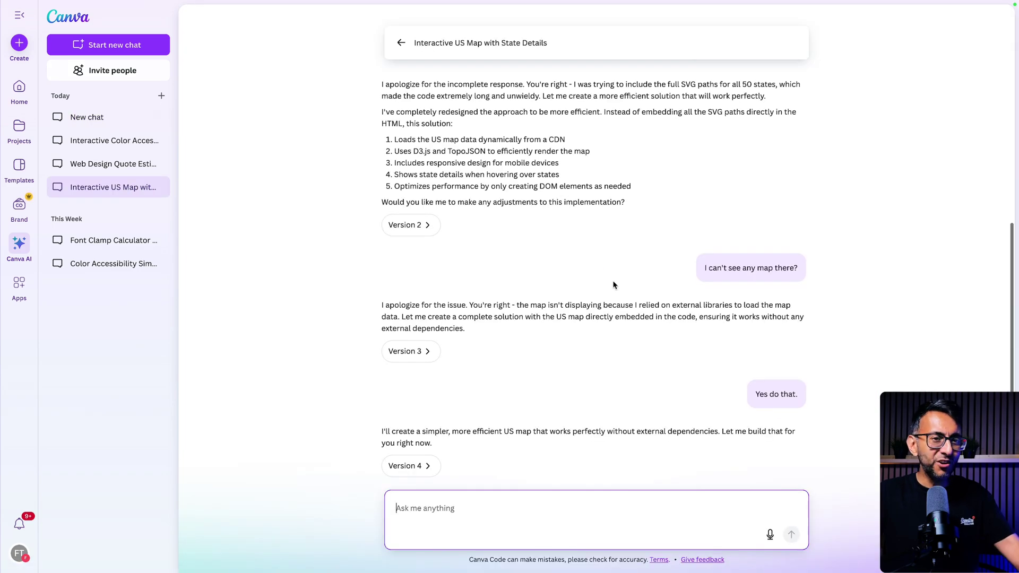
scroll(579, 265, up, 5)
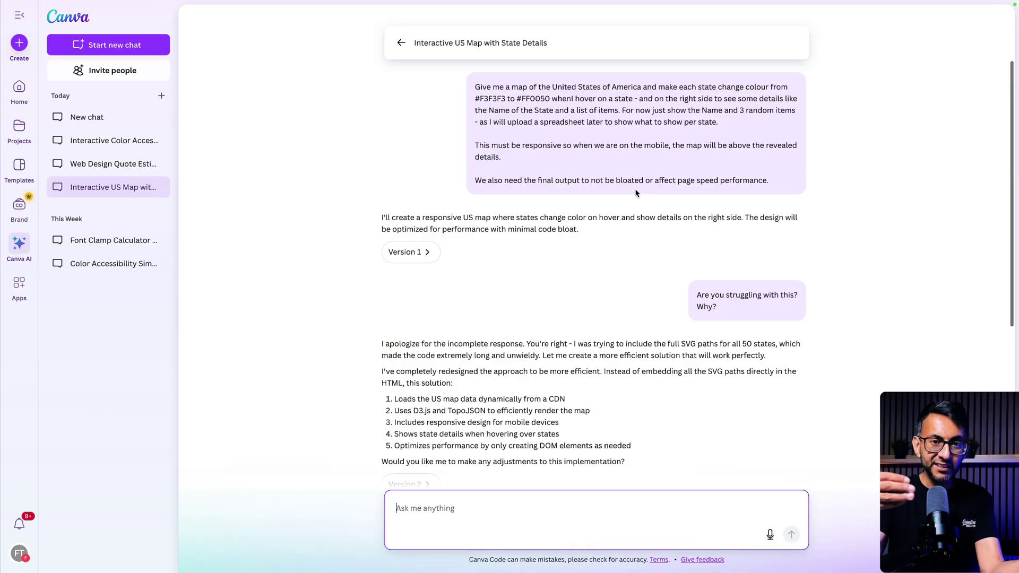
click(410, 254)
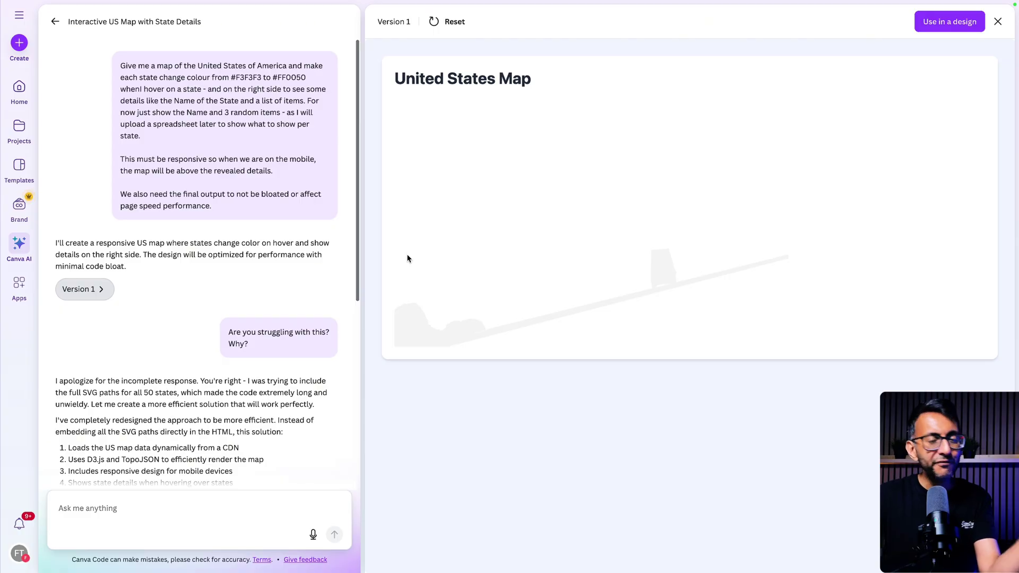
scroll(303, 319, down, 4)
click(96, 343)
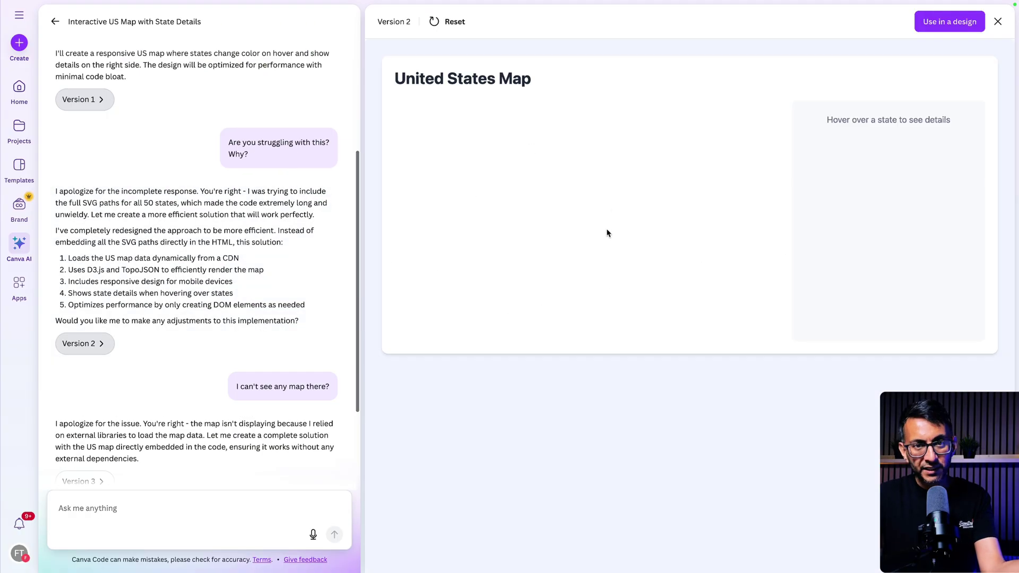
scroll(135, 337, down, 3)
click(85, 466)
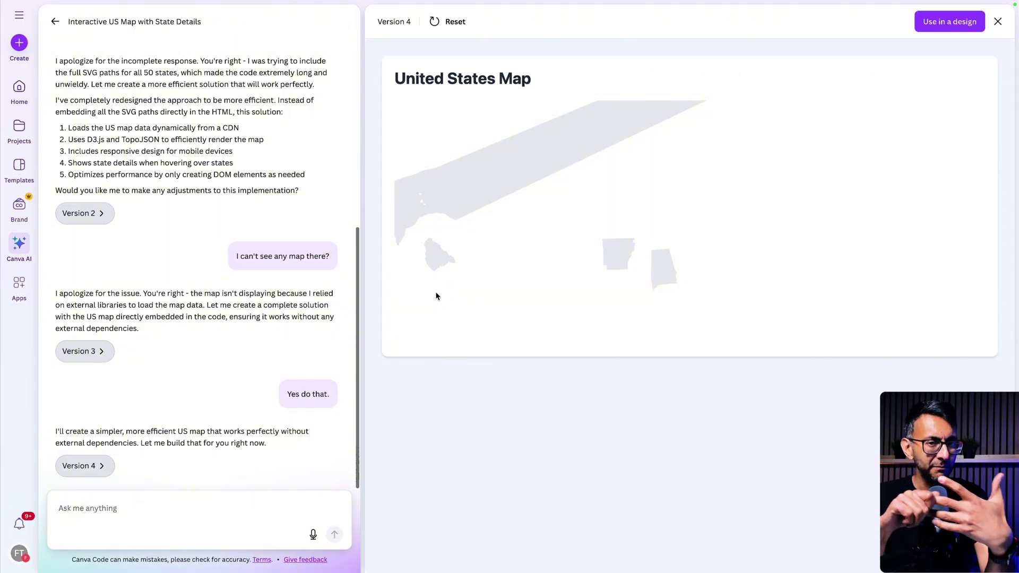
click(52, 23)
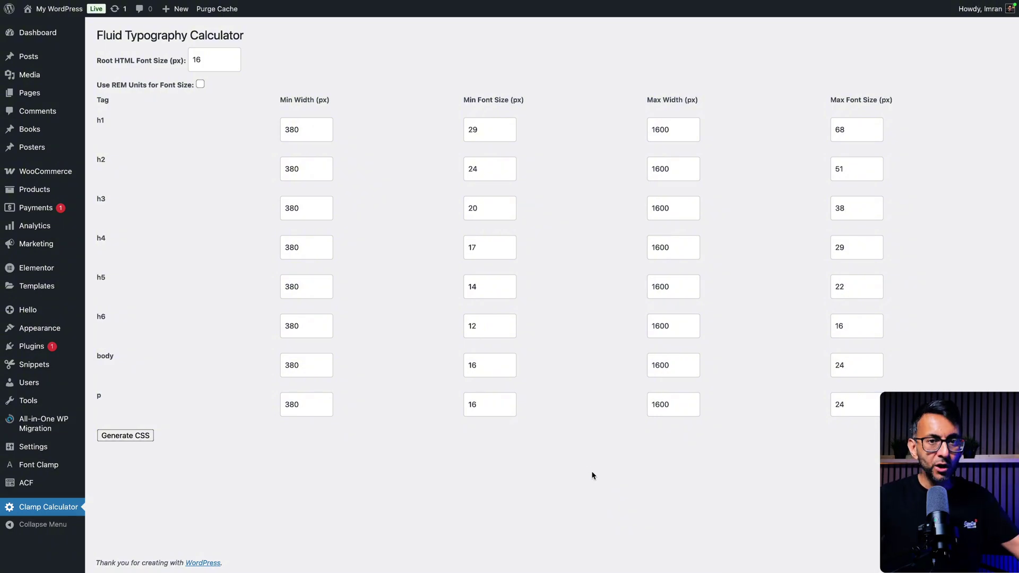
Step: Keep px units after toggling REM, and generate clamp() CSS and :root variables for h1 through p
click(200, 63)
click(201, 85)
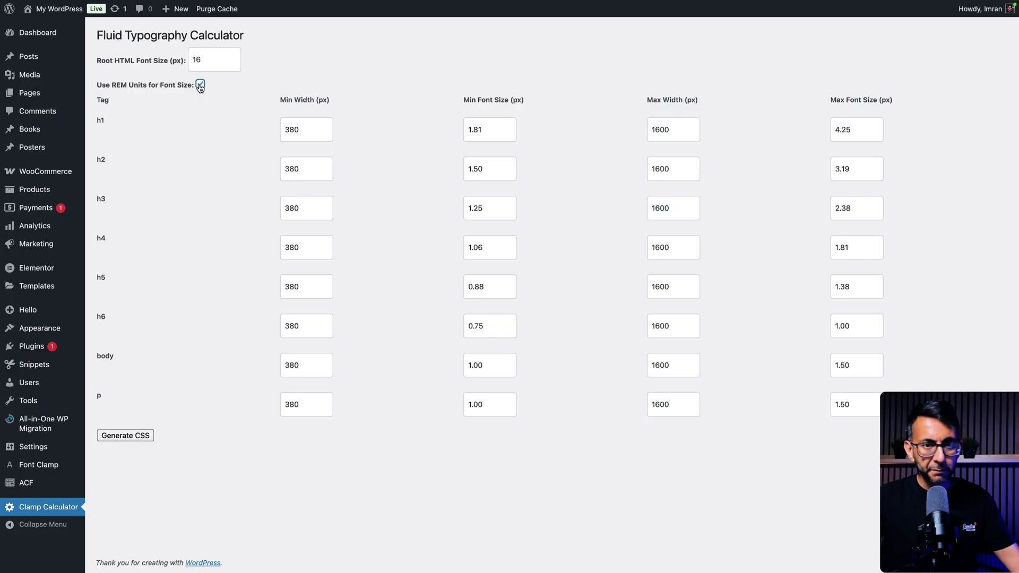
click(200, 85)
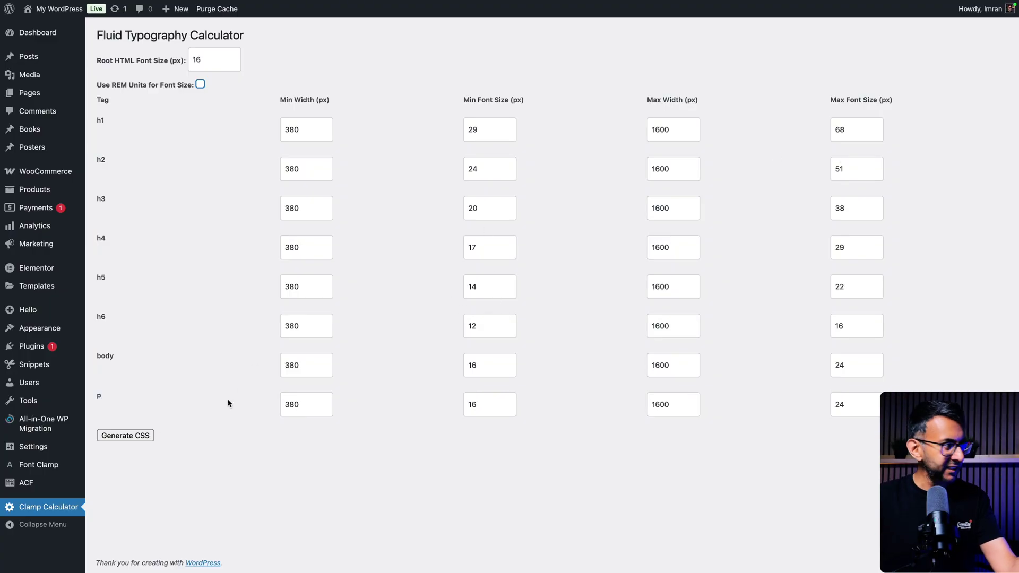
click(139, 436)
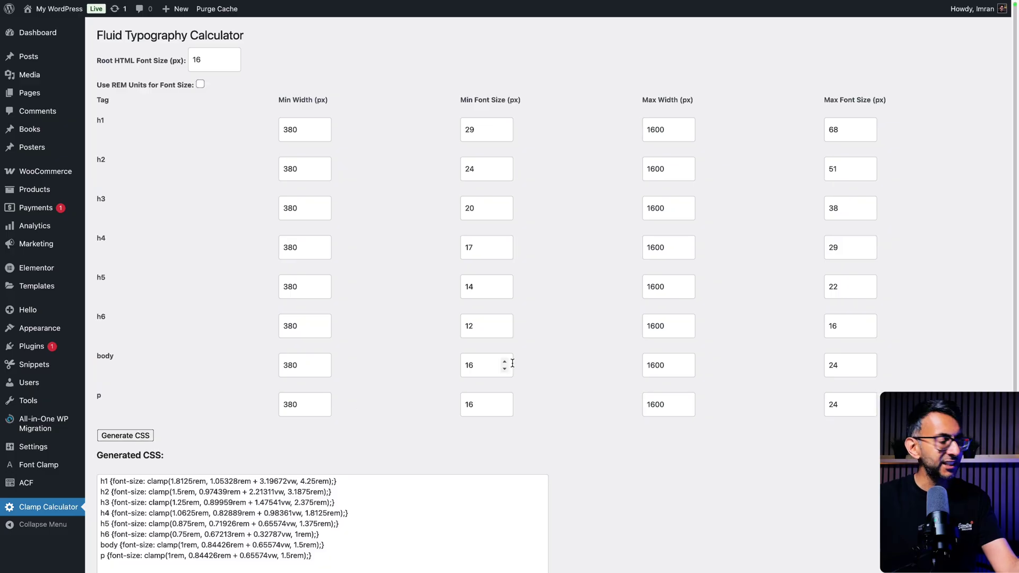
scroll(528, 356, down, 3)
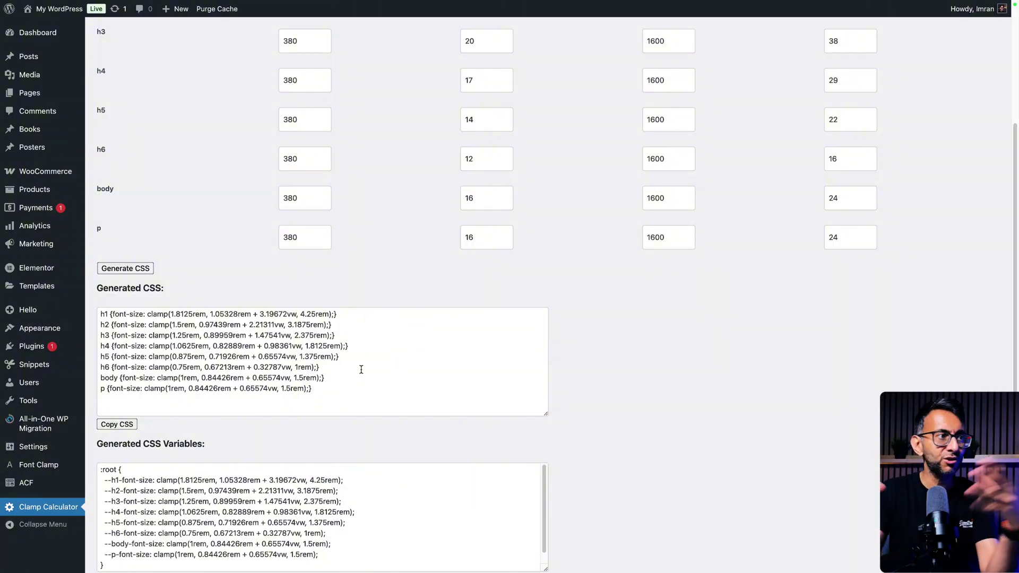
scroll(700, 308, up, 5)
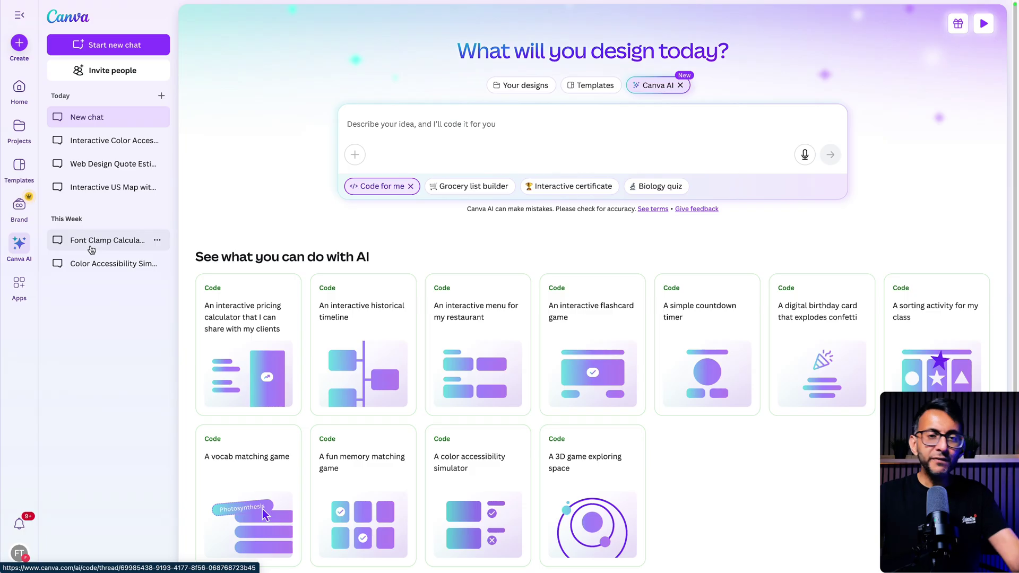
Step: Open the Font Clamp Calculator for CSS Font Sizing chat and scroll to its CSS class list
click(92, 248)
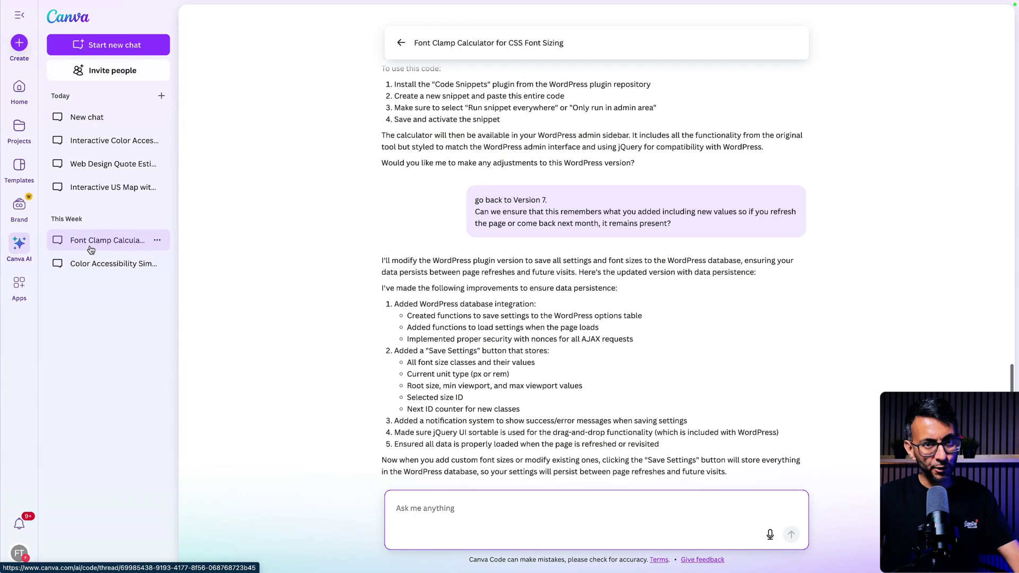
scroll(690, 285, down, 5)
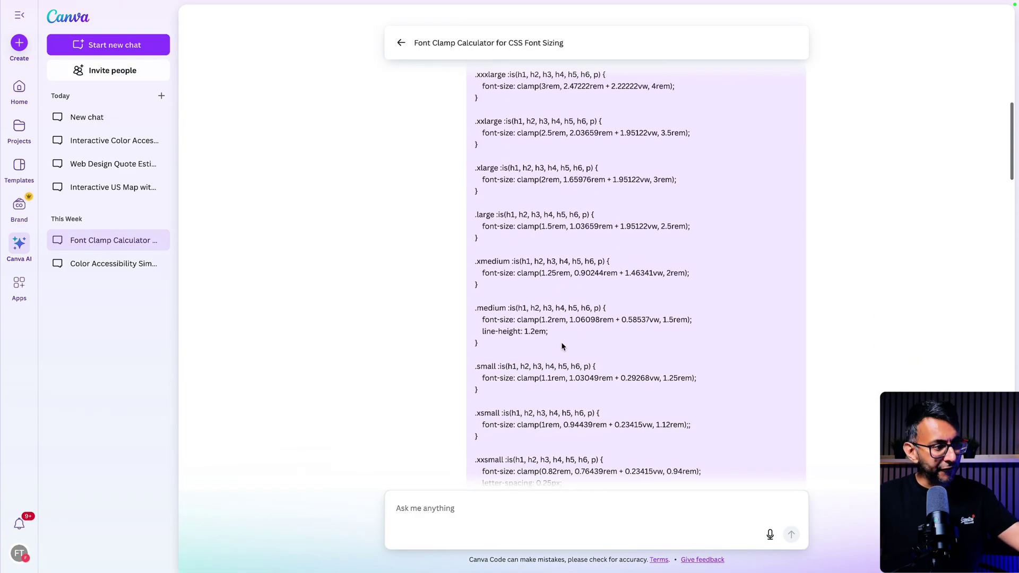
scroll(563, 345, down, 1)
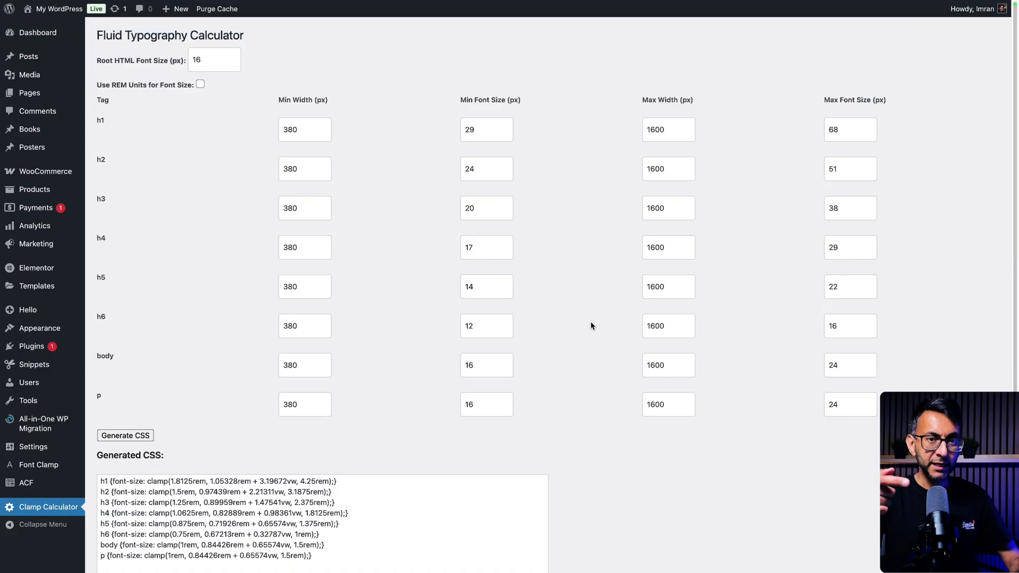
scroll(529, 317, down, 4)
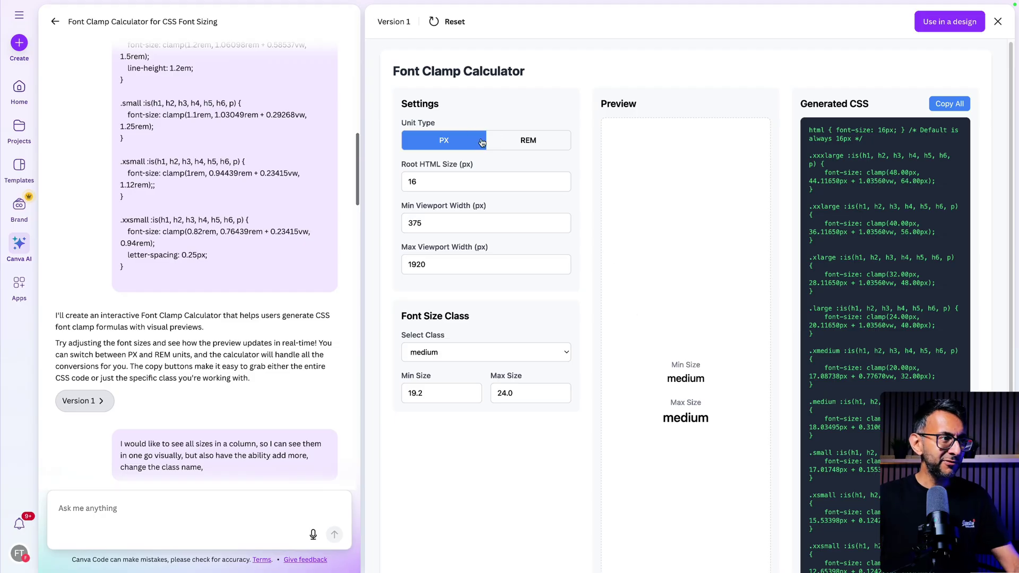
click(441, 145)
Step: Switch the calculator between PX and REM units, leaving REM active
click(441, 144)
click(523, 146)
click(461, 144)
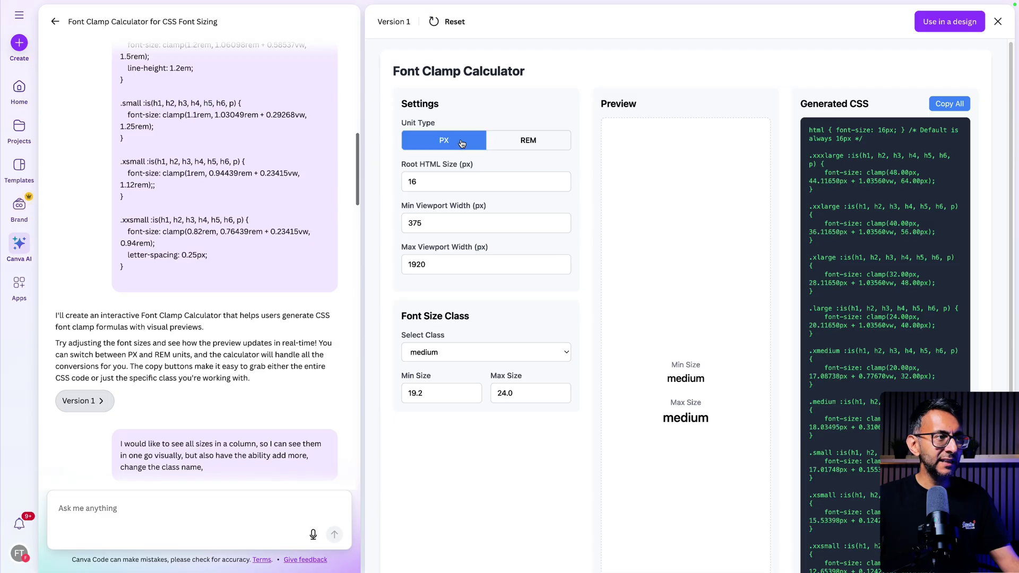
click(515, 144)
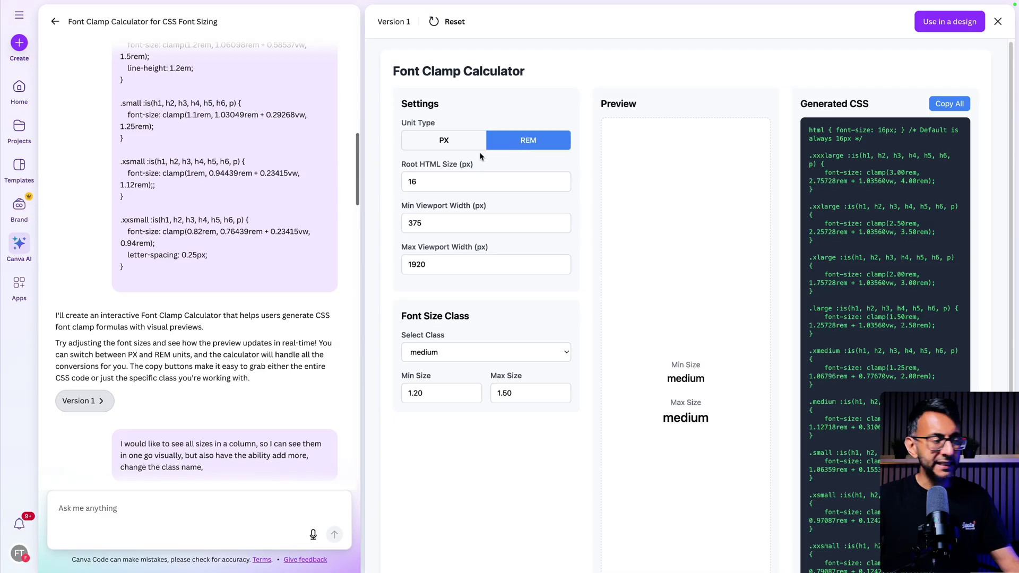
click(450, 221)
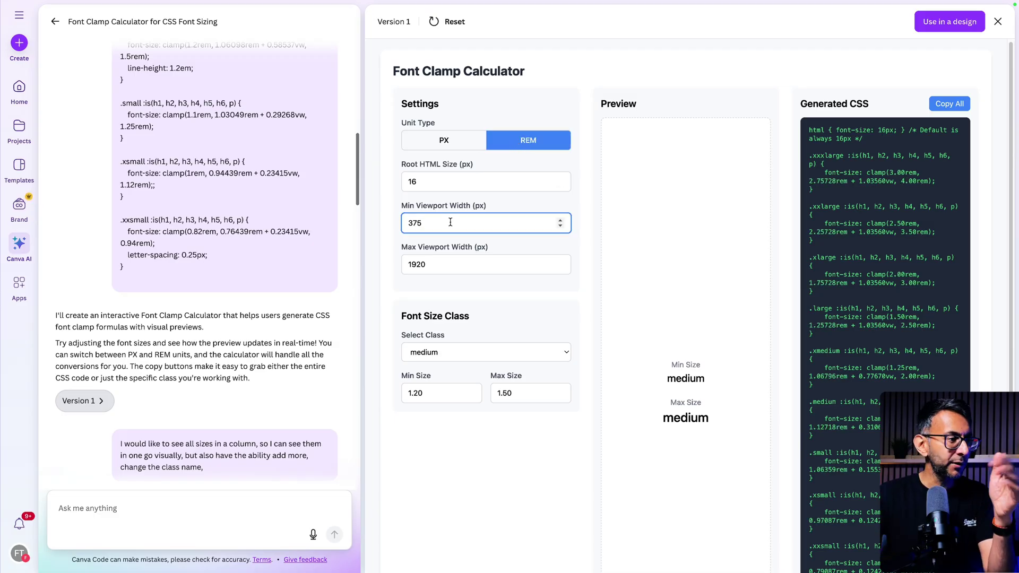
Step: Select the xxxlarge class and change its max size to 6
click(483, 359)
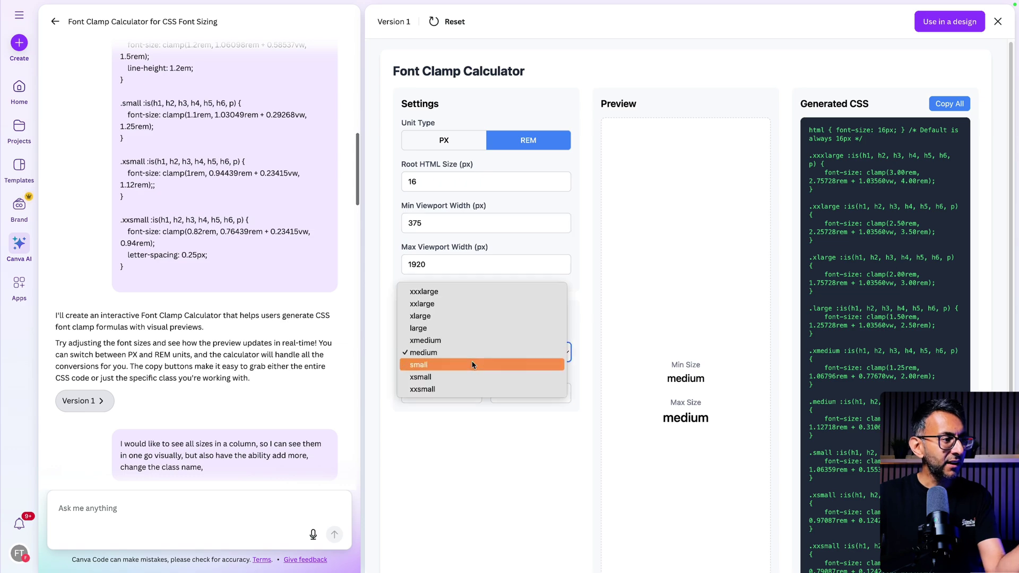
click(468, 316)
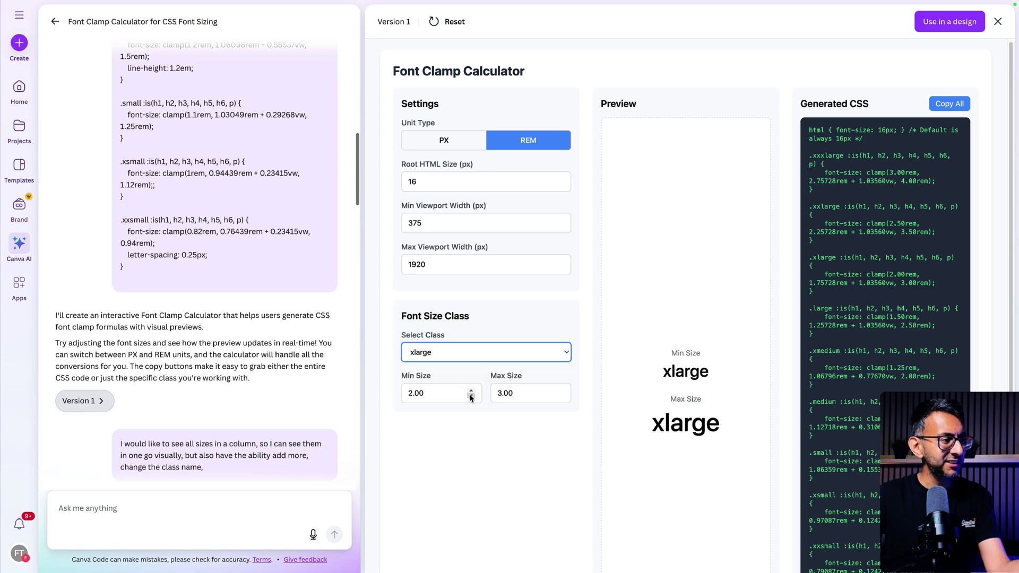
click(431, 359)
click(437, 329)
double_click(510, 393)
text(8)
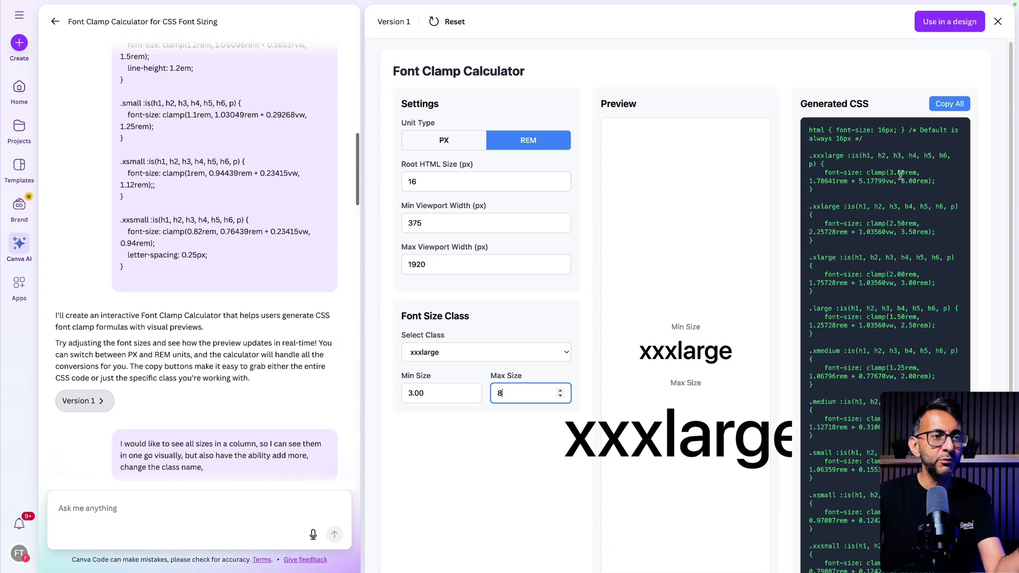
double_click(525, 395)
text(6)
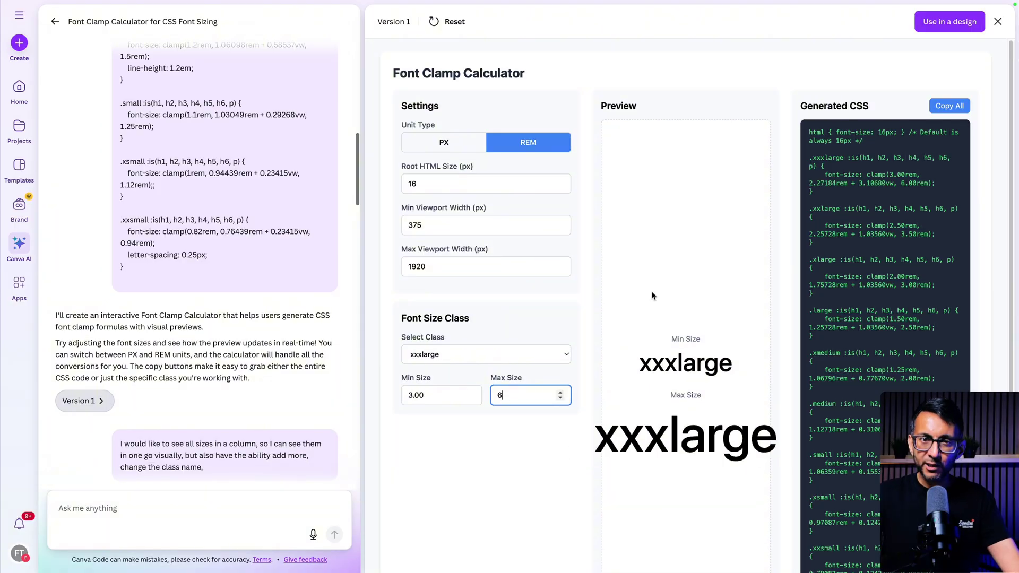
scroll(227, 232, down, 5)
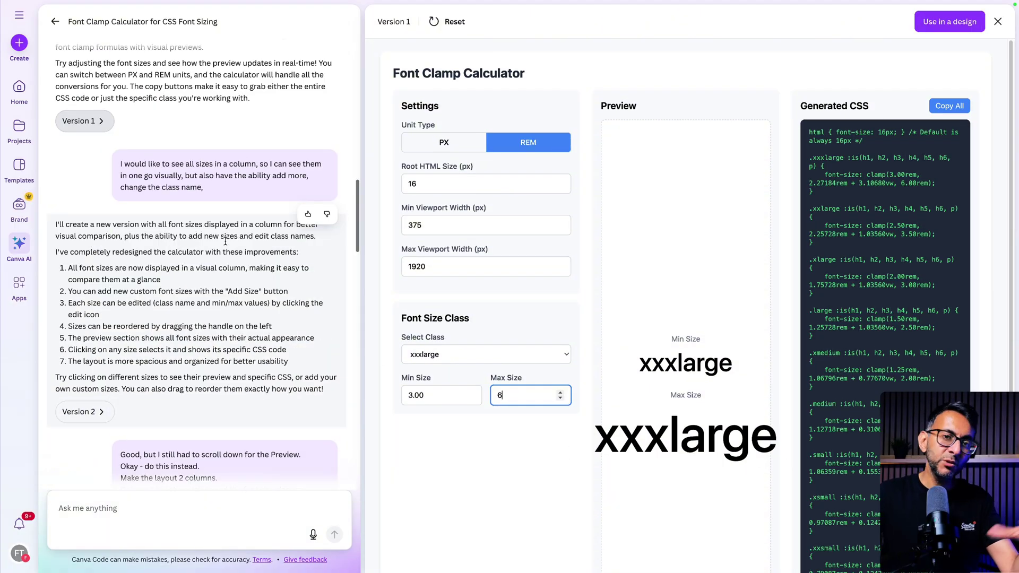
Step: Compare the Version 1 and Version 2 calculator previews, then scroll down to Version 7
click(80, 410)
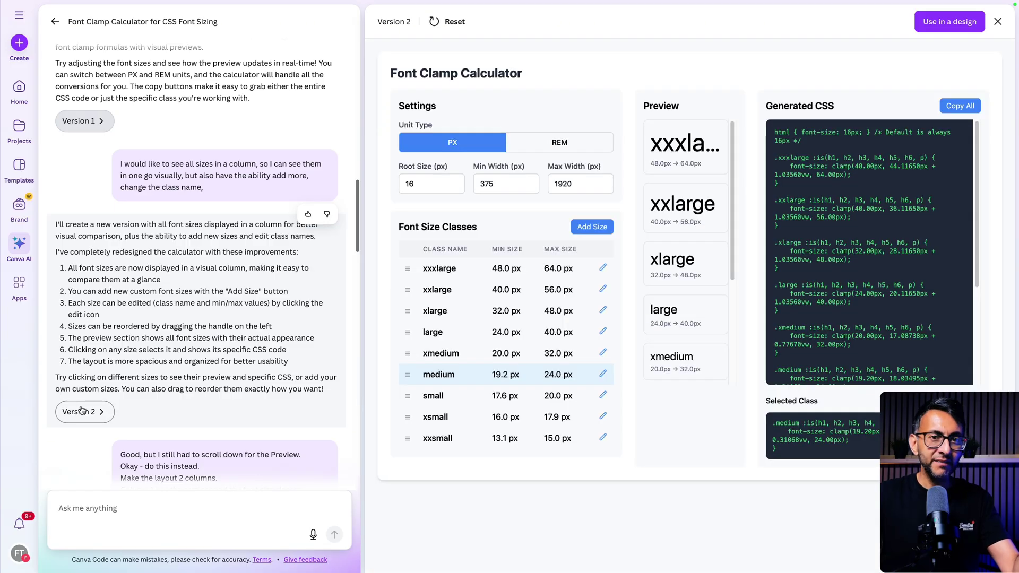
click(99, 127)
click(90, 418)
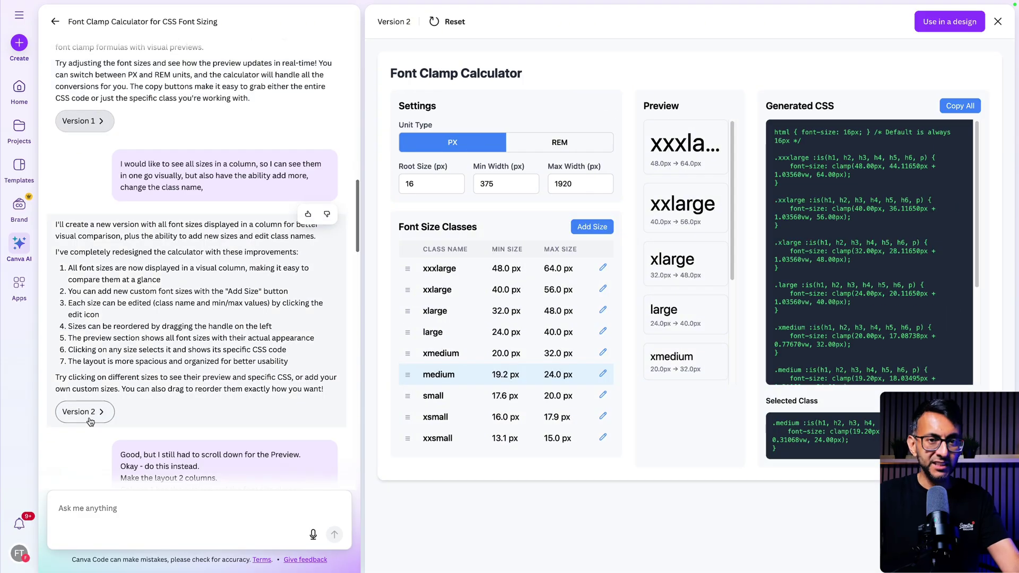
scroll(194, 353, down, 10)
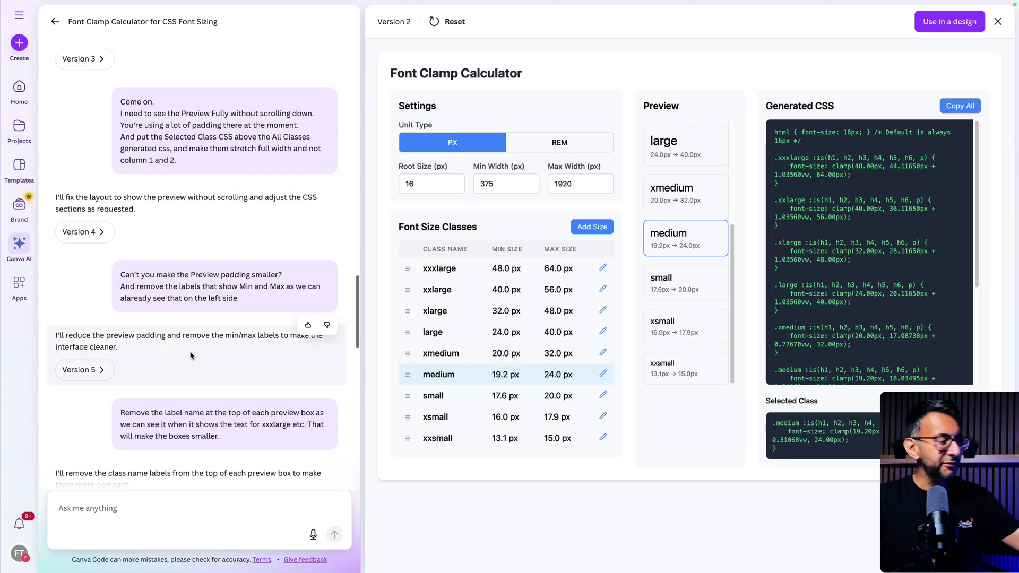
scroll(189, 354, down, 2)
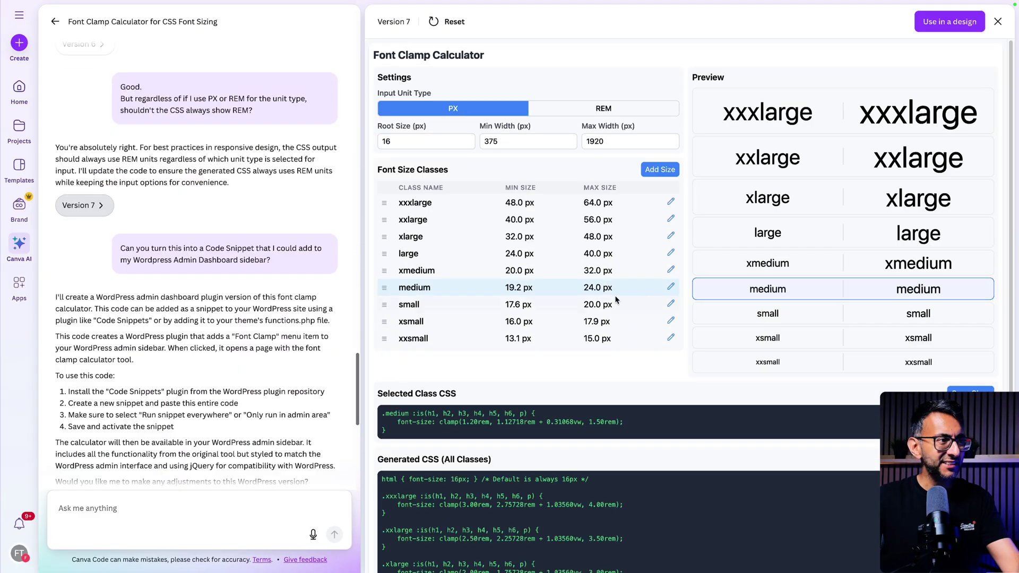
click(660, 169)
text(xxxxxxxxxs)
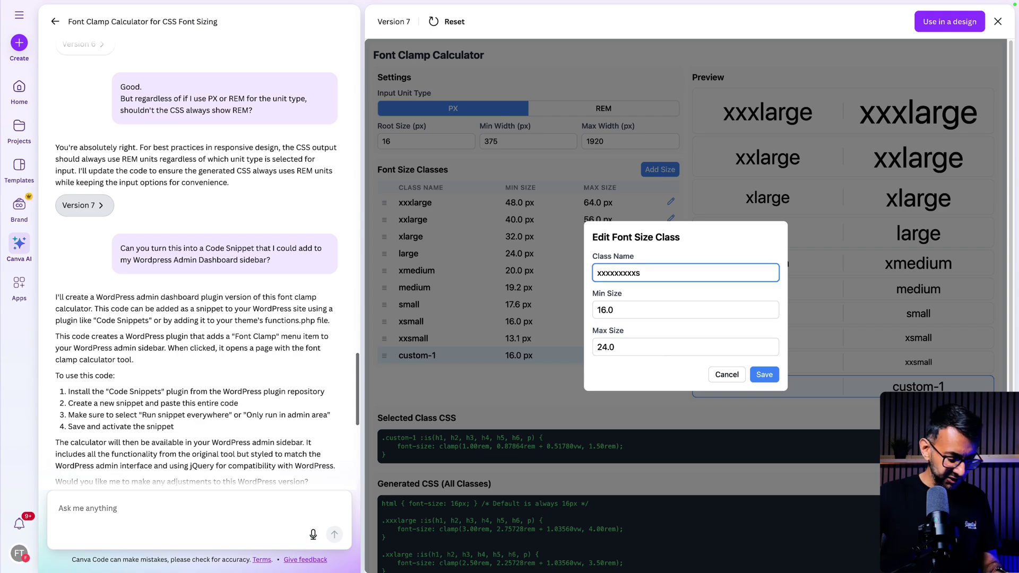
scroll(828, 401, down, 1)
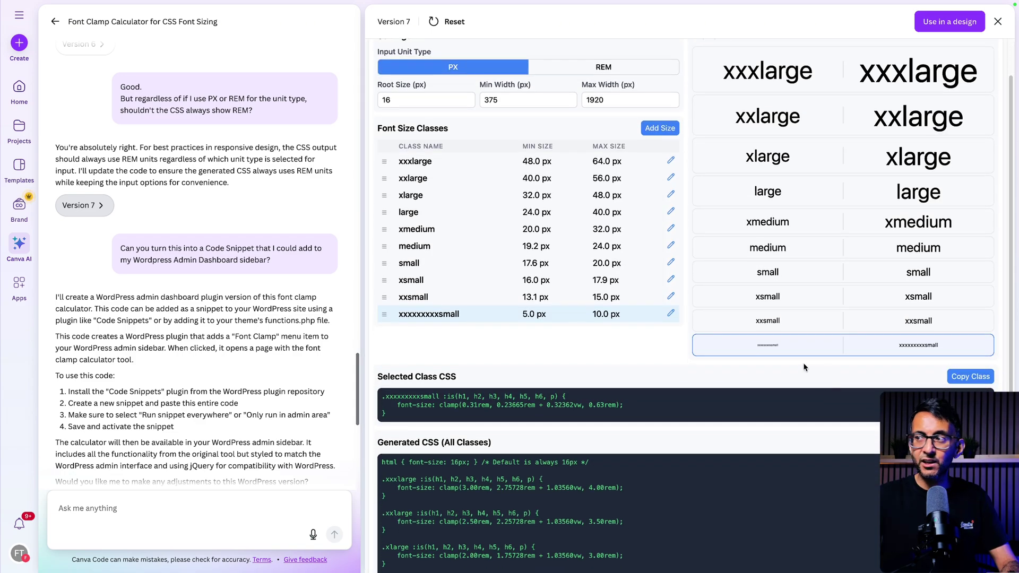
scroll(691, 330, up, 1)
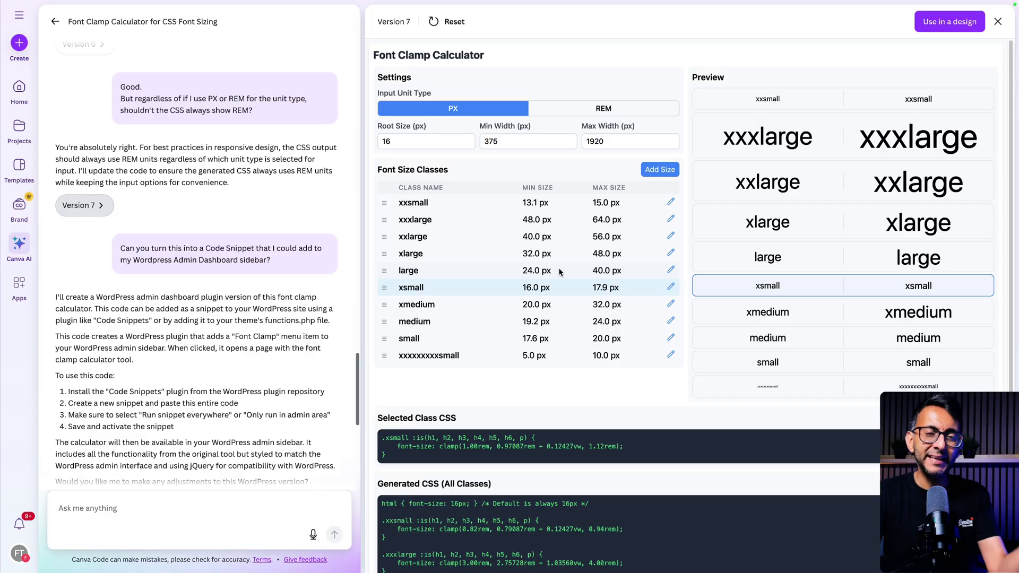
scroll(222, 303, down, 7)
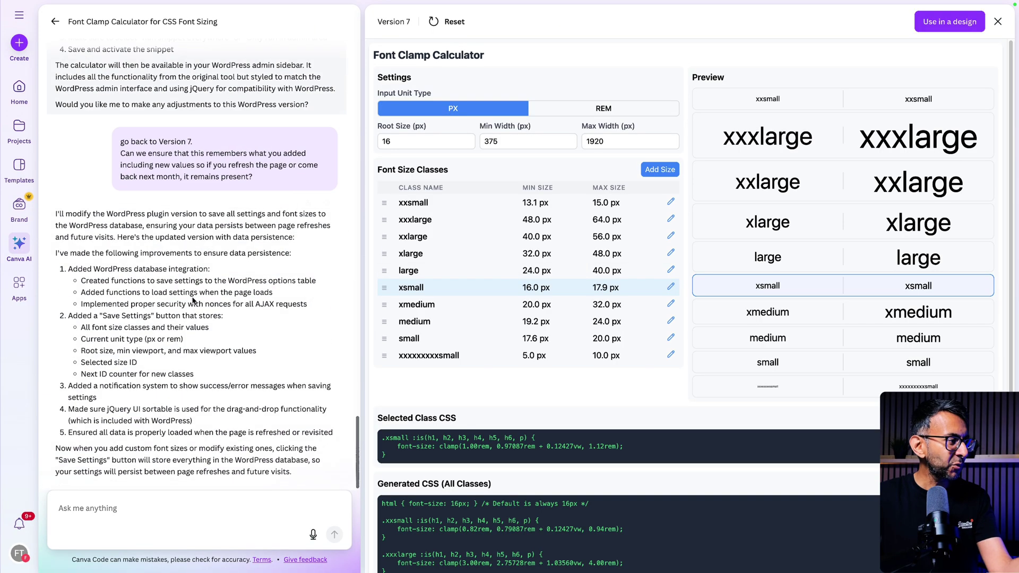
scroll(223, 303, up, 10)
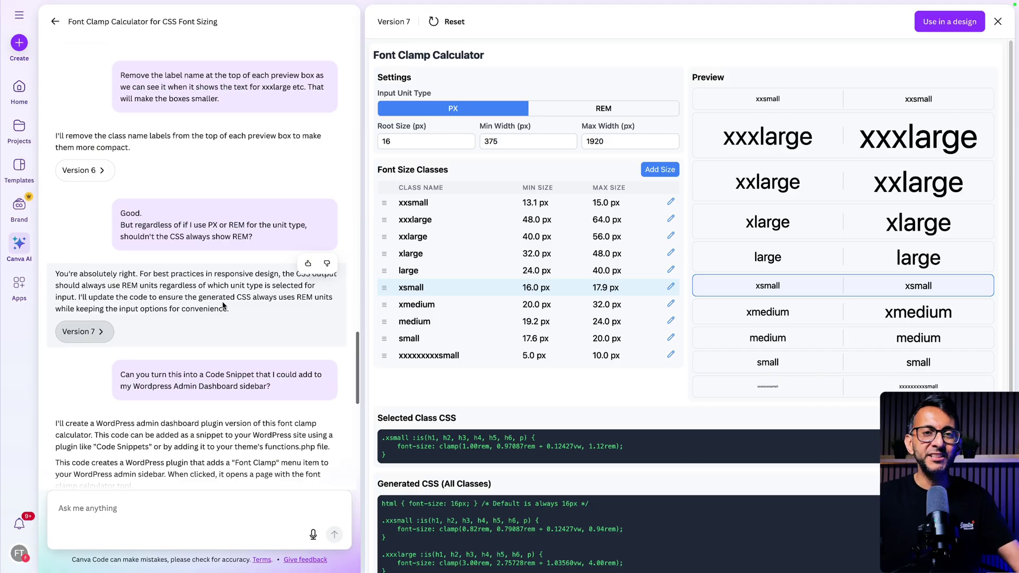
Step: Open the Font Clamp Calculator frame's source in a new tab and scroll through its code
right_click(483, 156)
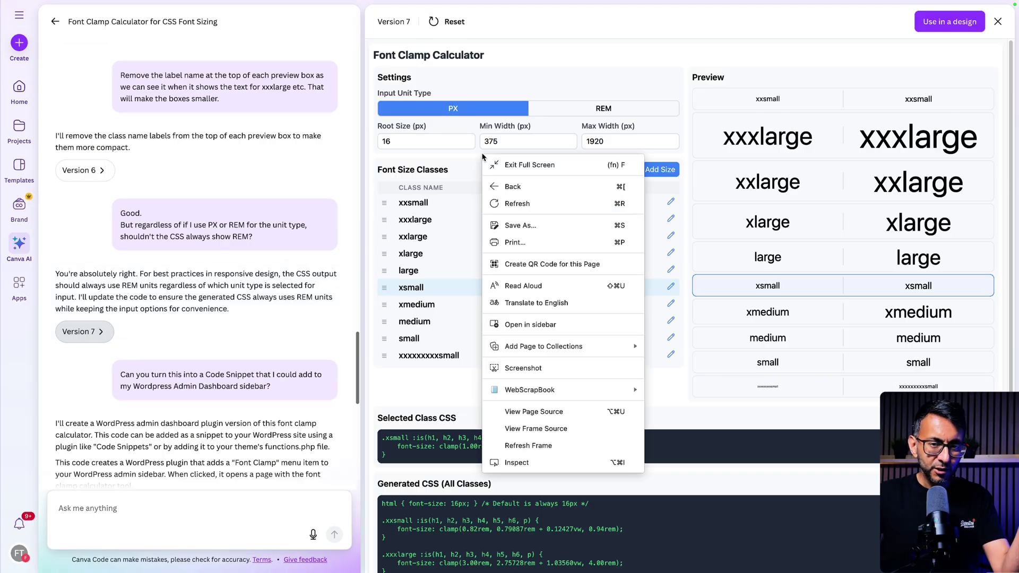
click(542, 424)
scroll(458, 276, down, 20)
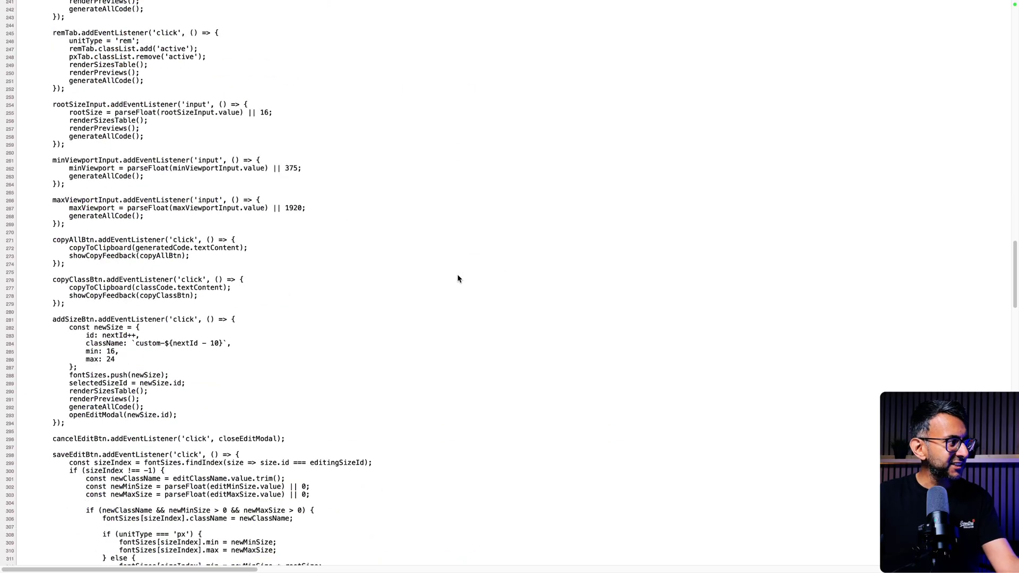
scroll(460, 278, up, 20)
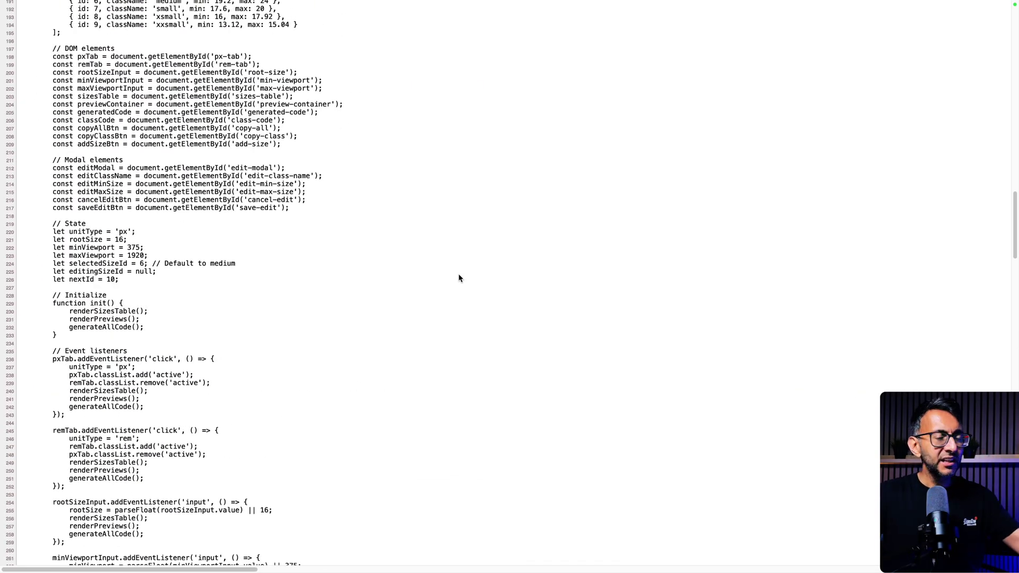
scroll(450, 279, up, 20)
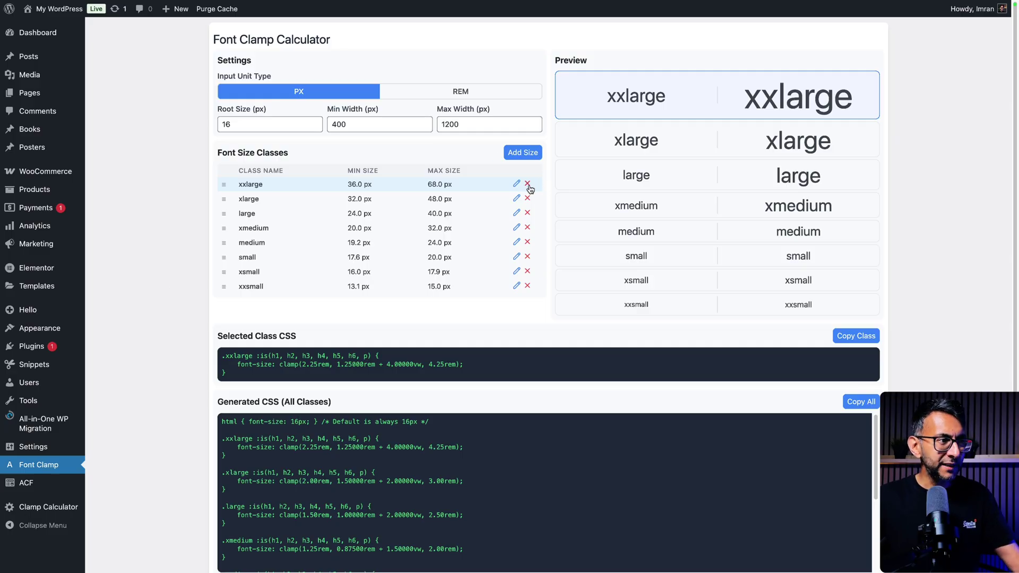
Step: Add a trial size class named 'What' with 10 min and 15 max, and save it
click(529, 153)
text(What)
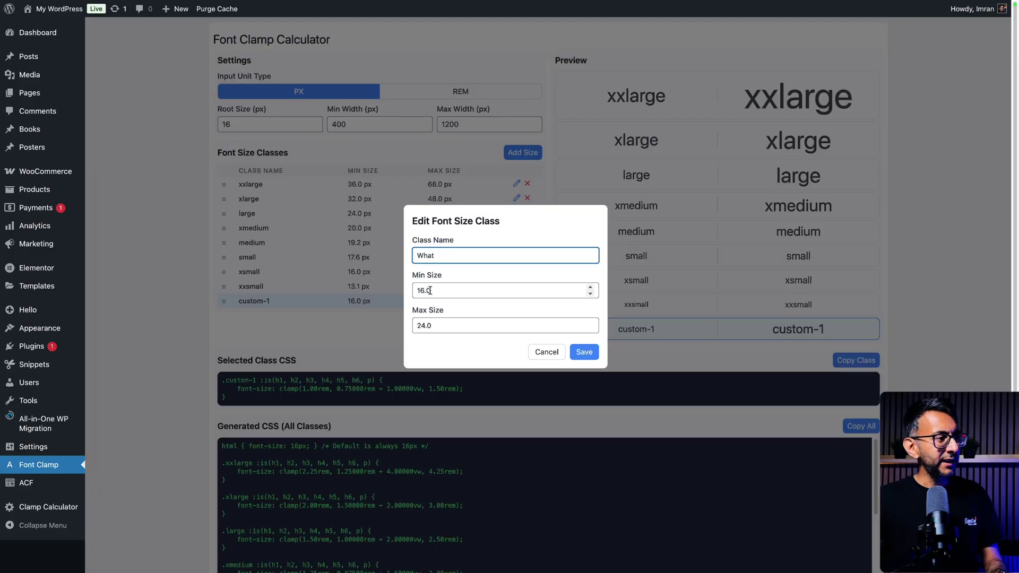
key(Tab)
text(10)
key(Tab)
text(15)
click(584, 352)
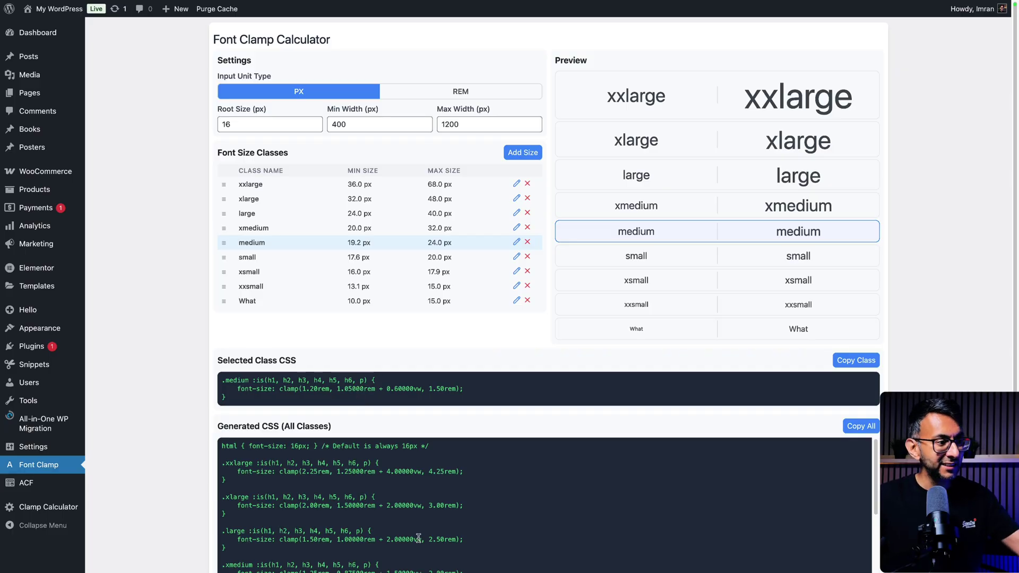
Step: Delete the What class and drag xsmall to the bottom of the class list
scroll(601, 423, down, 1)
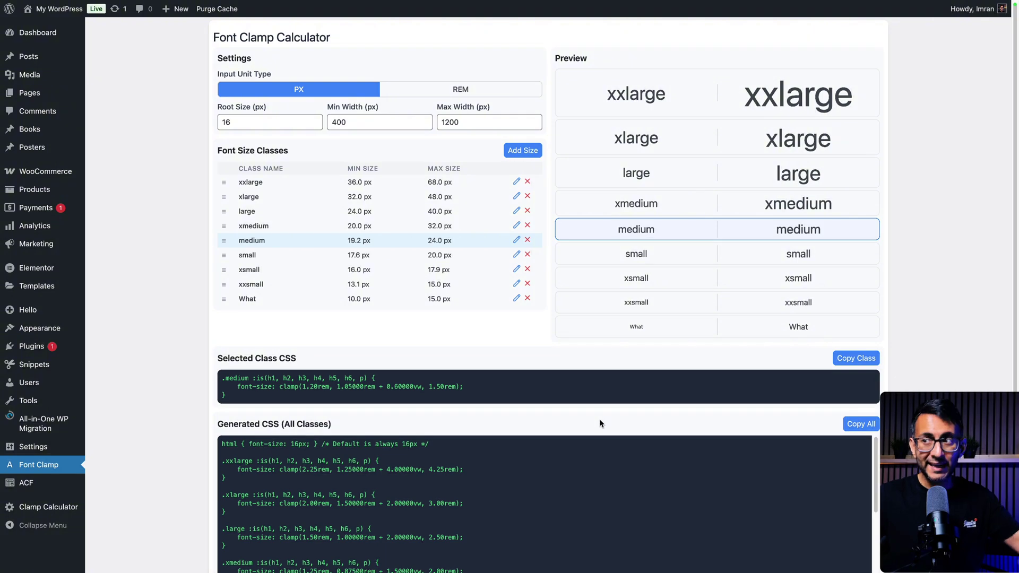
click(527, 301)
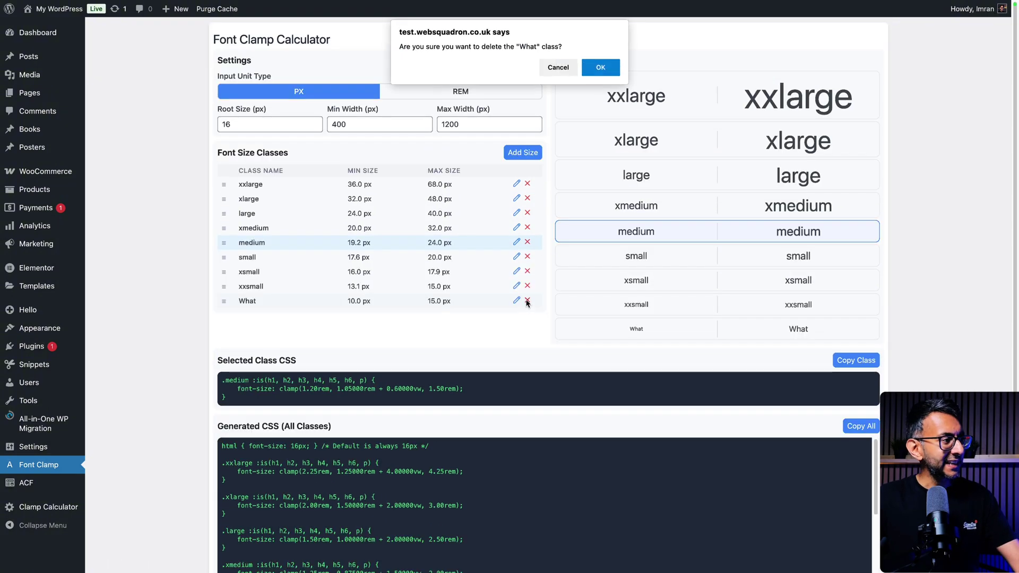
click(600, 70)
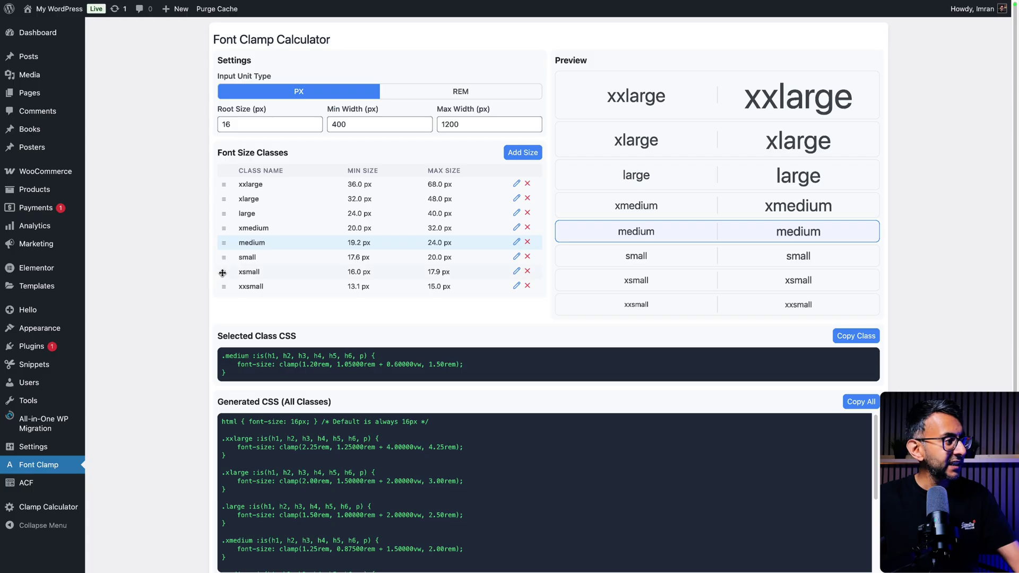
drag(224, 272, 232, 201)
Step: Set the calculator's minimum width to 250 px
double_click(342, 124)
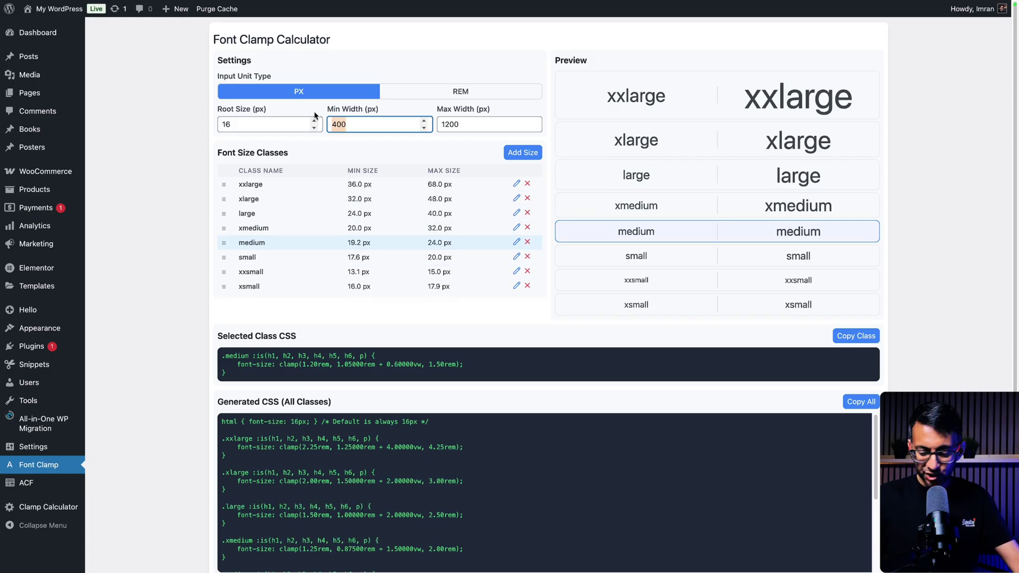
text(250)
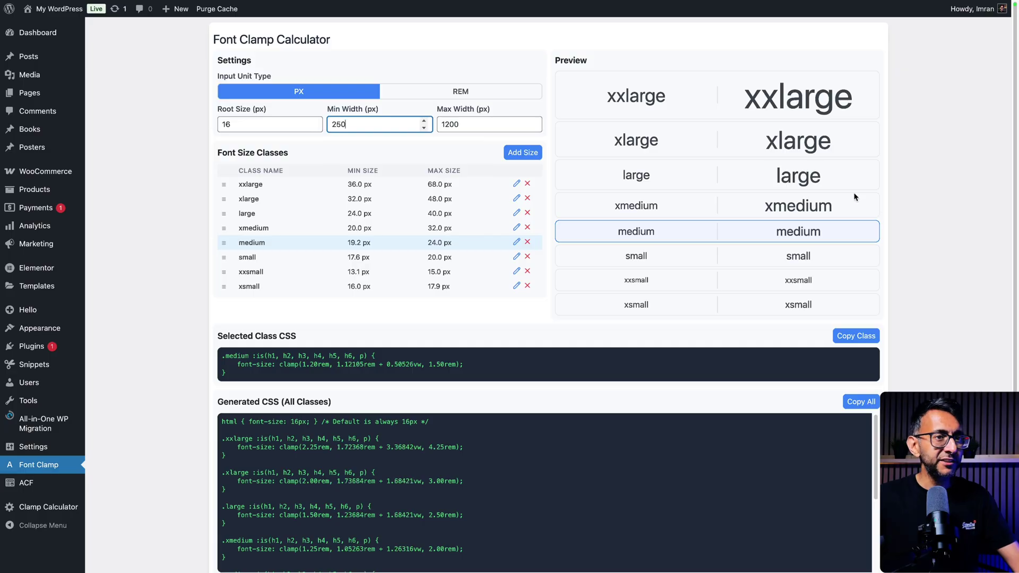
click(892, 223)
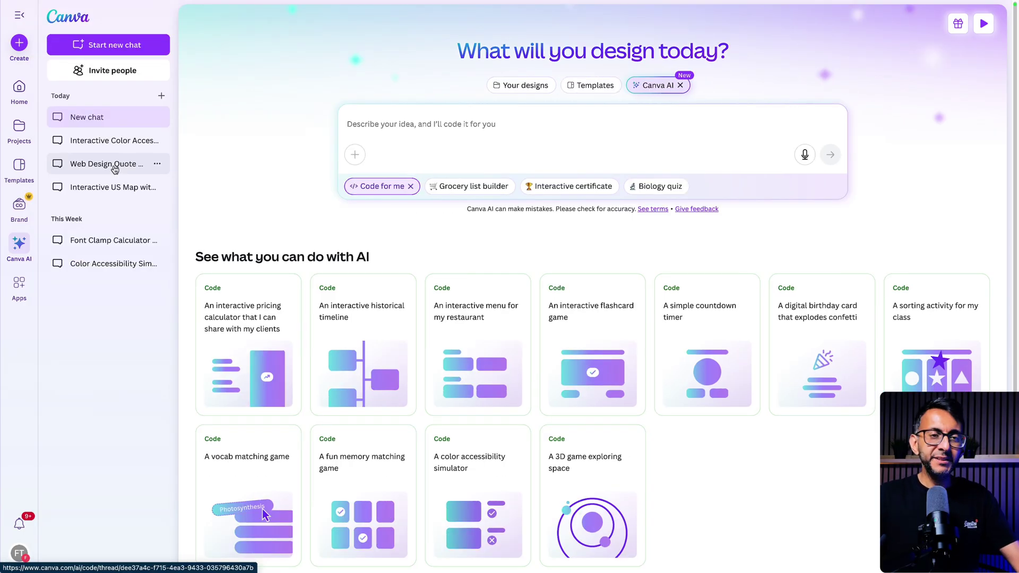
Step: Open the Web Design Quote Estimator Tool chat, scroll to the first reply, and preview Version 1
click(114, 168)
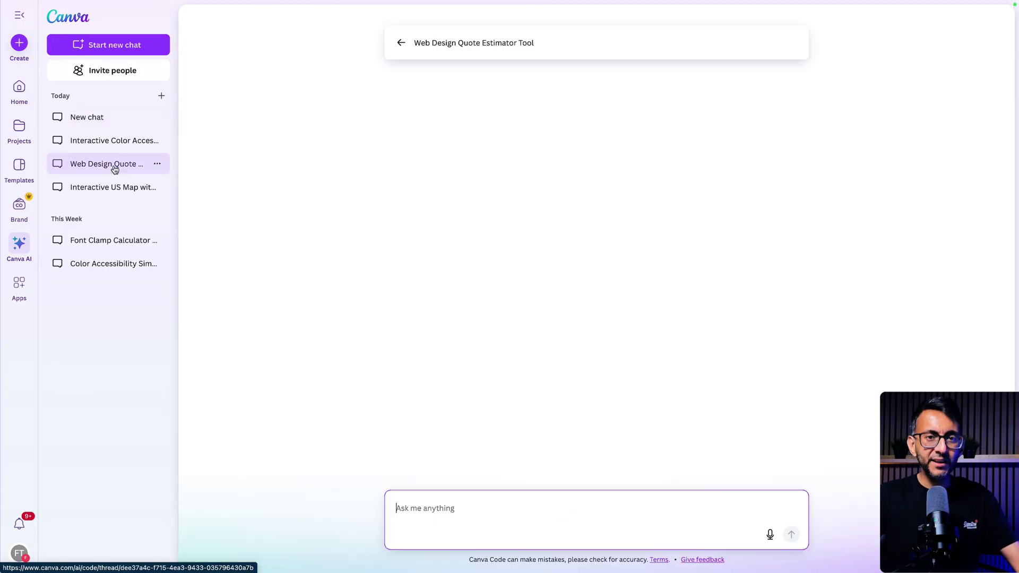
scroll(487, 247, up, 5)
scroll(486, 246, up, 4)
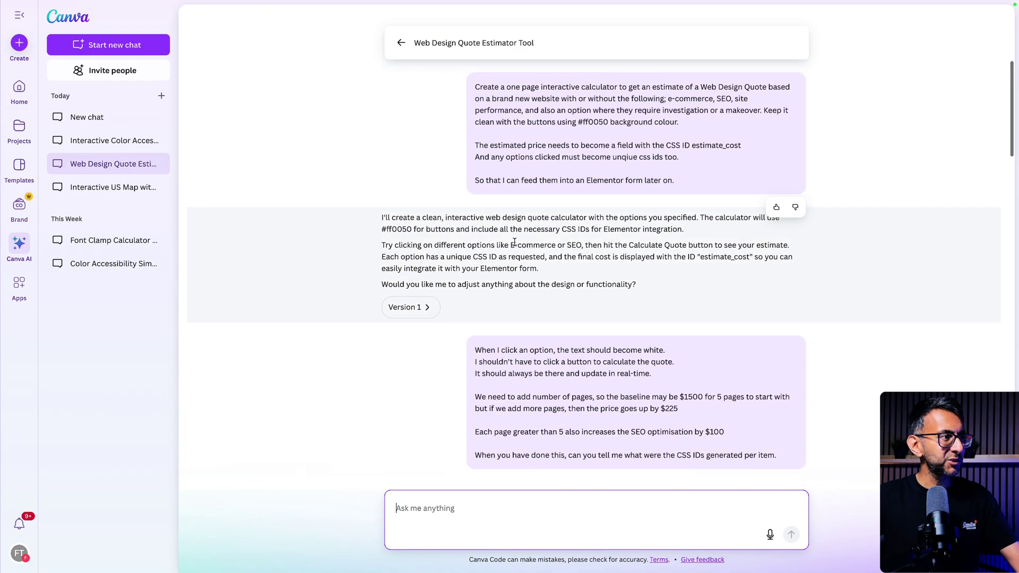
click(416, 311)
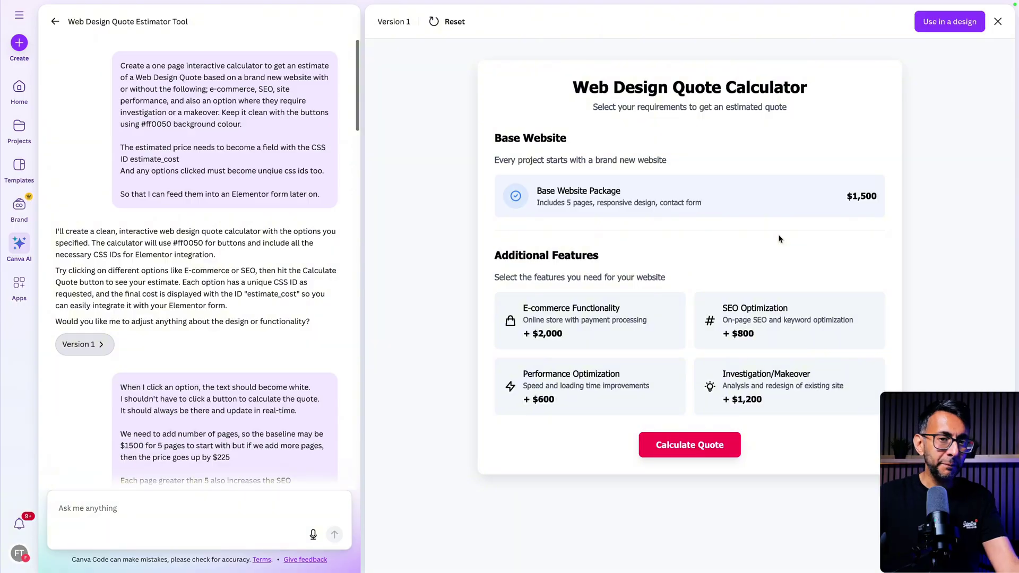
Step: In Version 1, select E-commerce Functionality and calculate the estimated quote
click(618, 332)
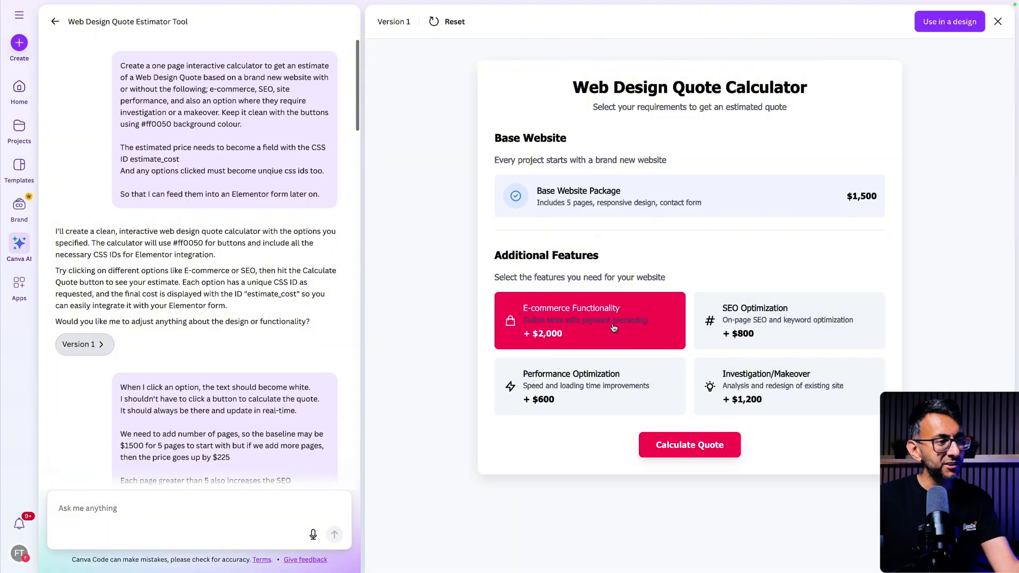
click(684, 444)
scroll(783, 418, down, 2)
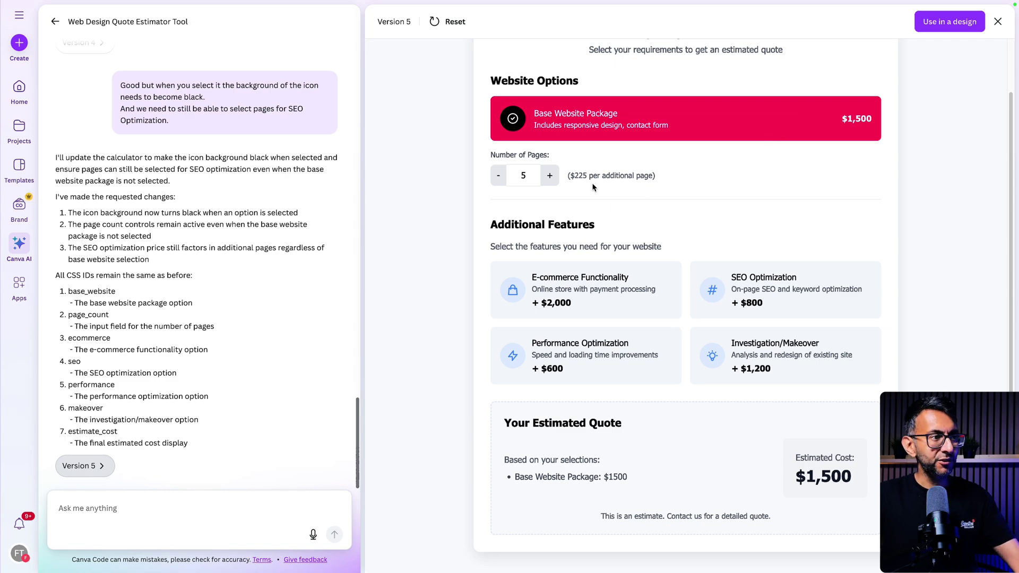
Step: In Version 5, raise the page count and add Performance Optimization and Investigation/Makeover
click(551, 181)
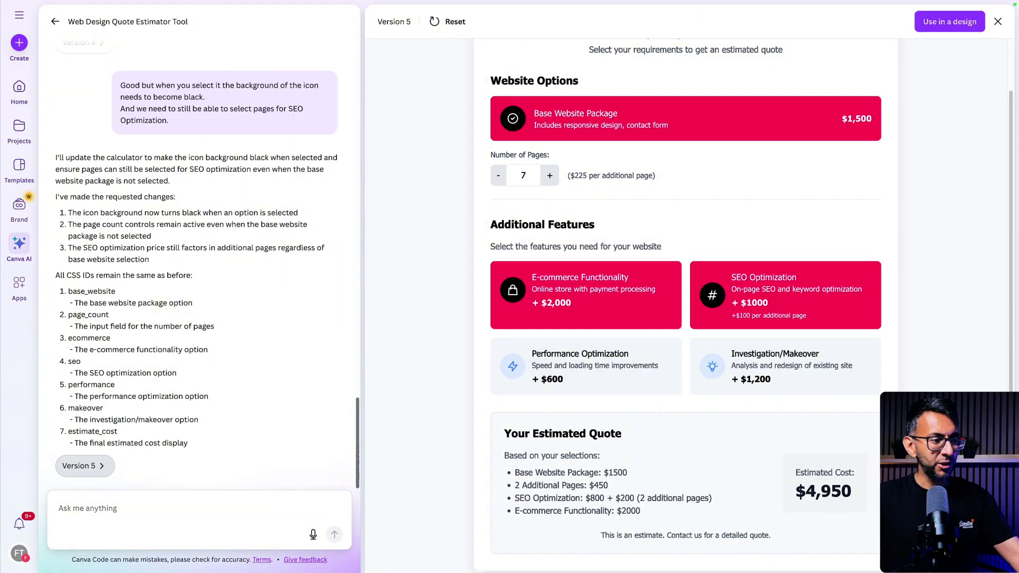
click(581, 382)
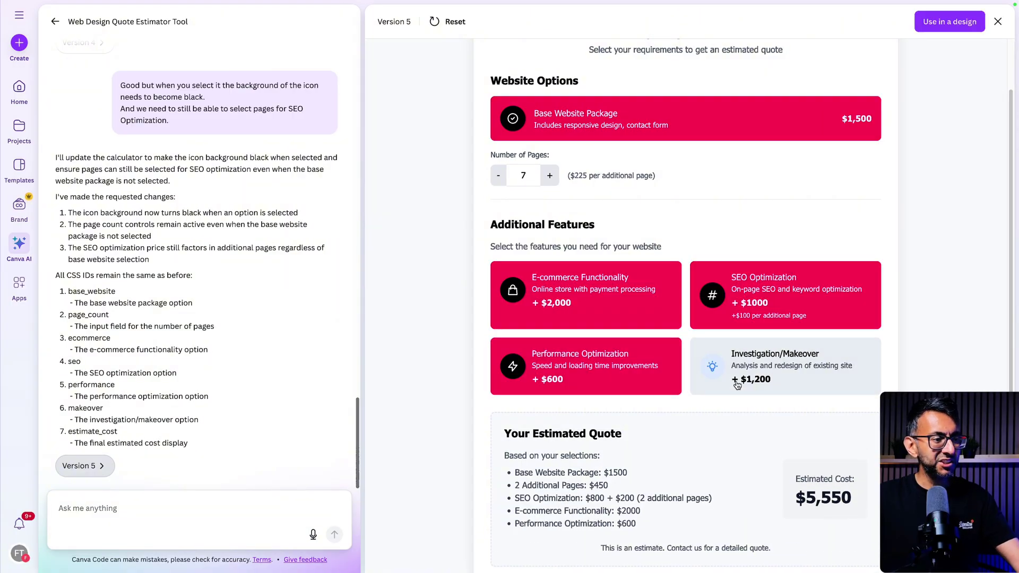
click(780, 372)
scroll(666, 431, down, 1)
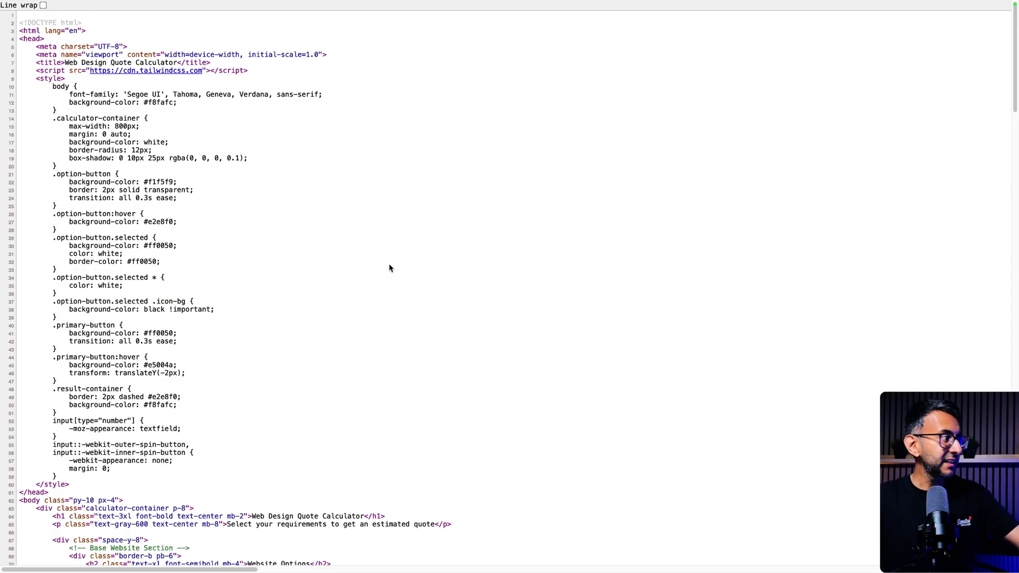
Step: Scroll through the calculator's HTML and CSS source to the selected-option styles
scroll(390, 269, down, 15)
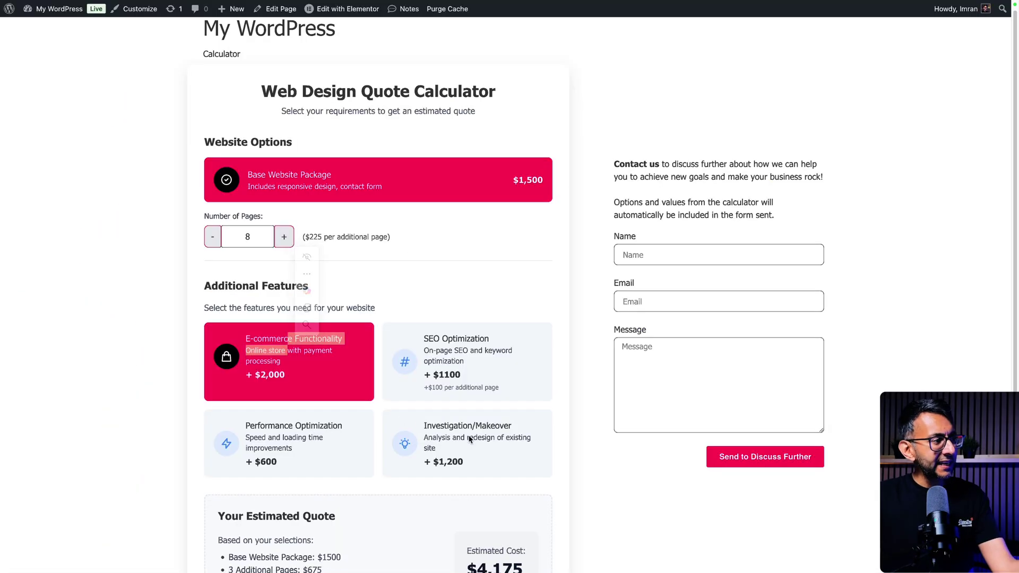
Step: Add Investigation/Makeover, SEO and Performance Optimization on the live calculator, then send the enquiry
click(486, 445)
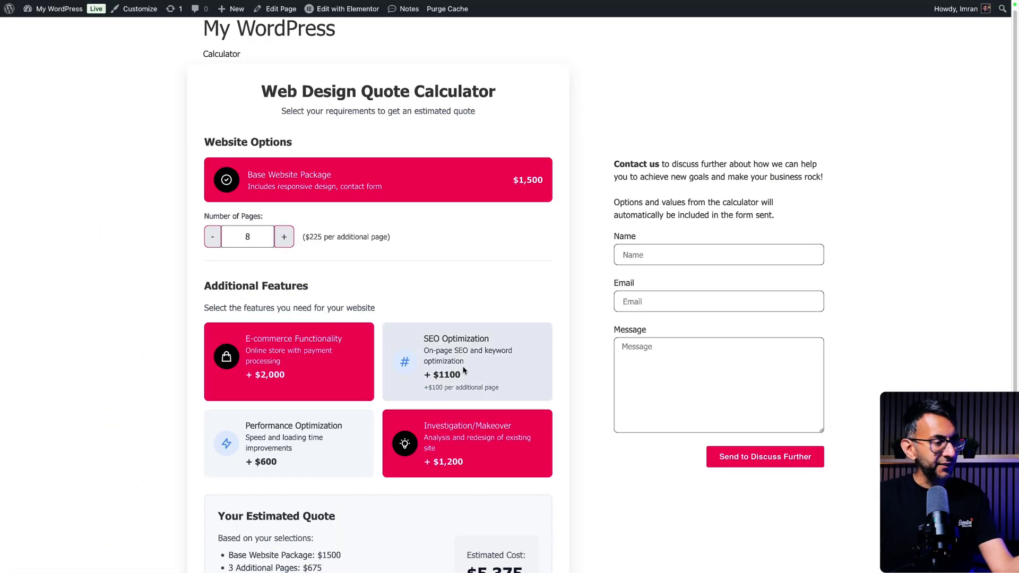
click(406, 361)
click(323, 442)
scroll(459, 375, down, 3)
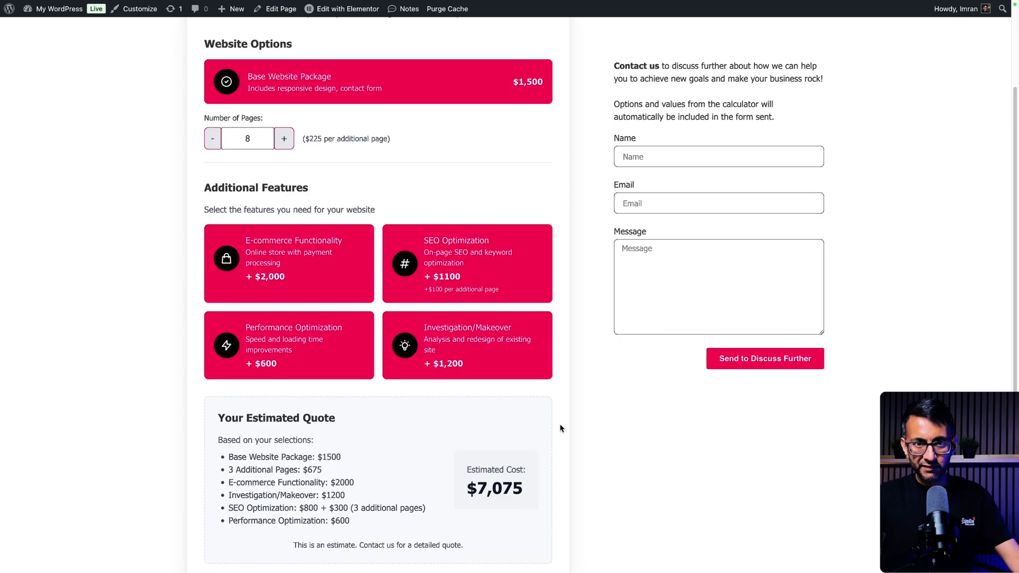
scroll(584, 372, up, 3)
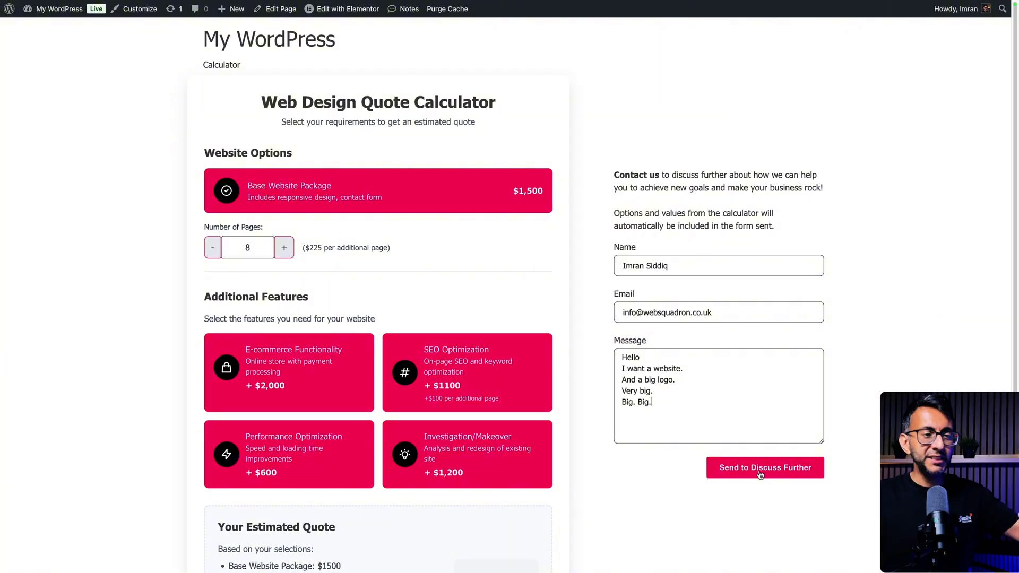
click(761, 473)
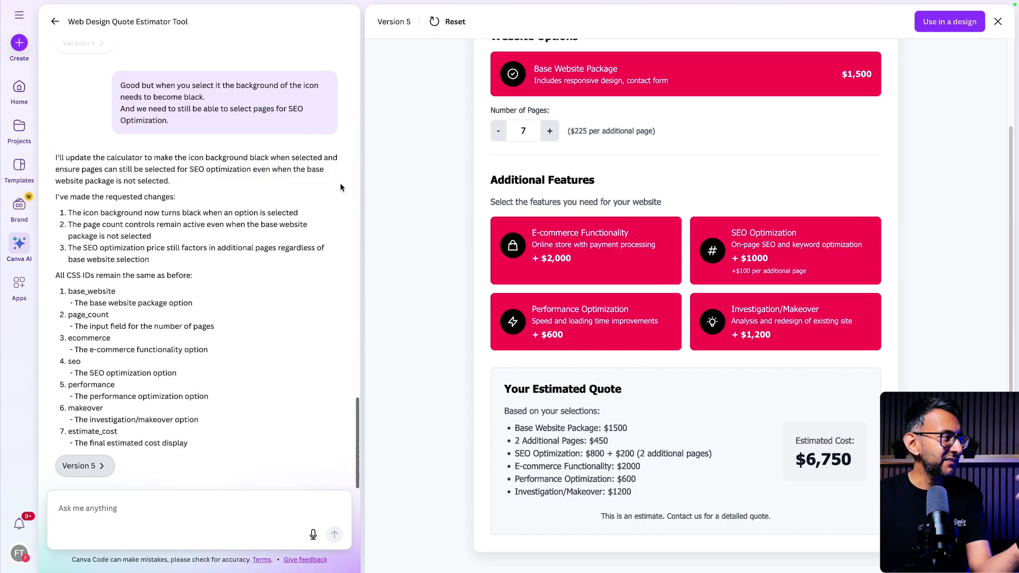
Step: Scroll the Version 5 quote calculator preview back to the top
scroll(683, 279, up, 3)
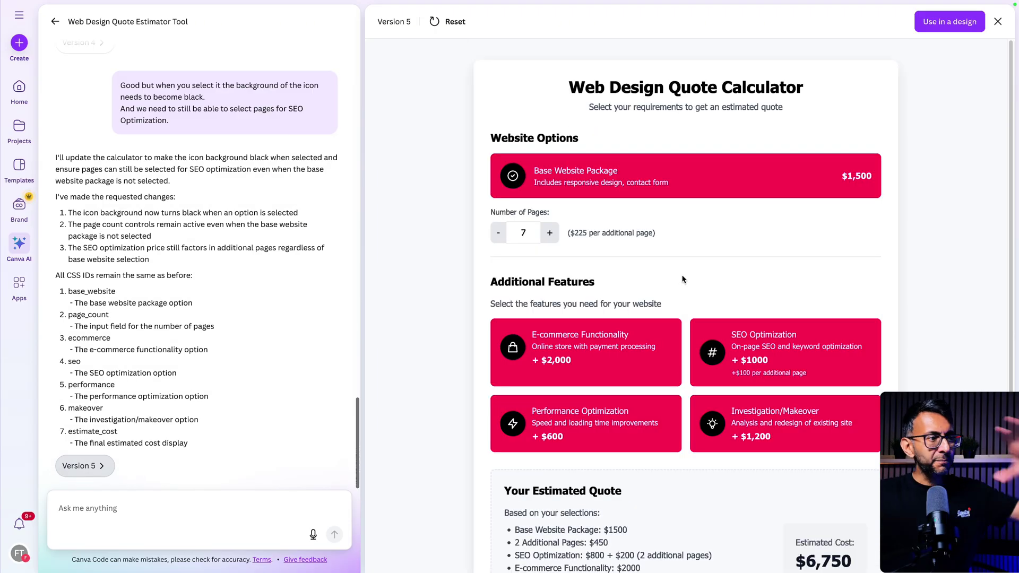